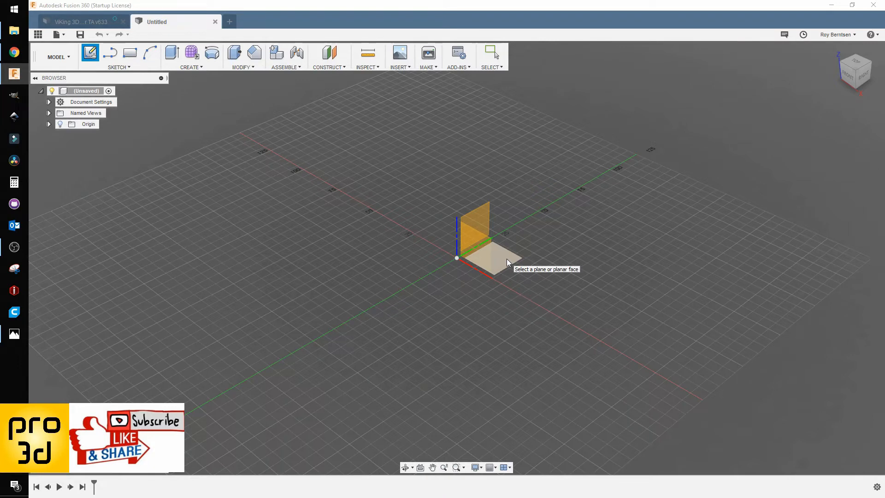
Start a sketch on the horizontal origin plane and draw a circle about 135 mm in diameter centred on the origin.
left_click(507, 258)
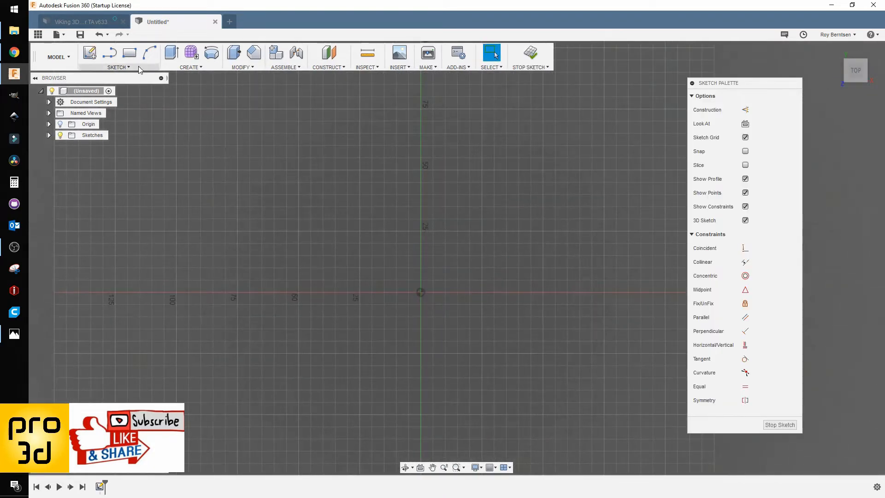
left_click(124, 67)
mouse_move(182, 69)
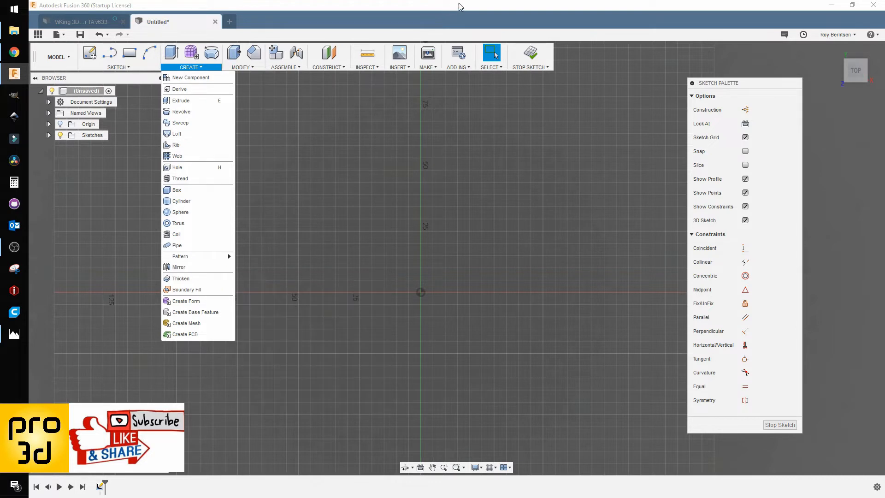
left_click(489, 17)
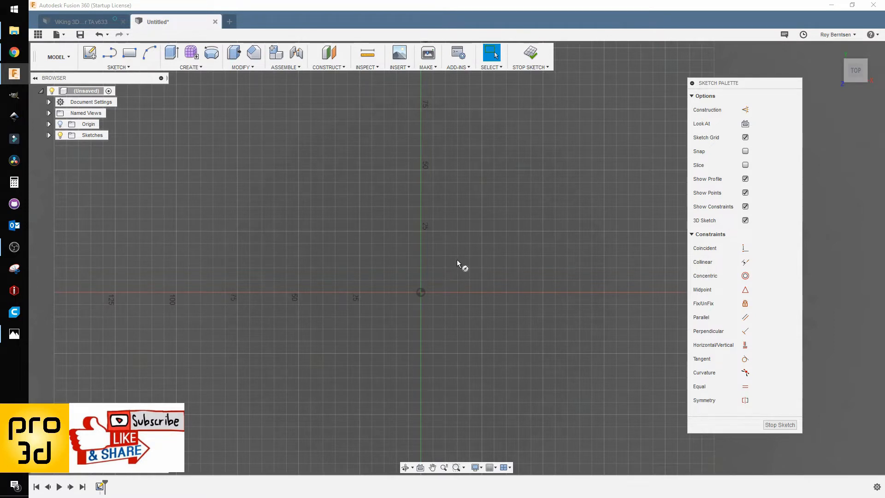
key("c")
left_click(422, 294)
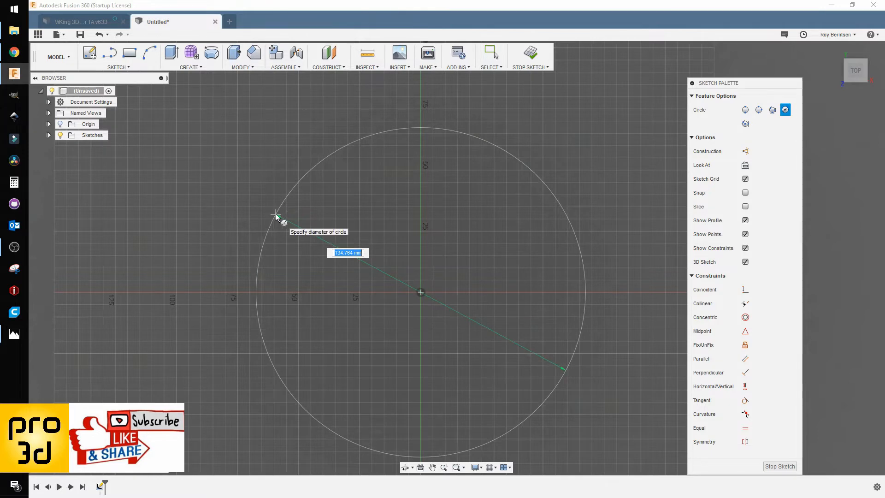
left_click(276, 214)
scroll(272, 177, "down", 3)
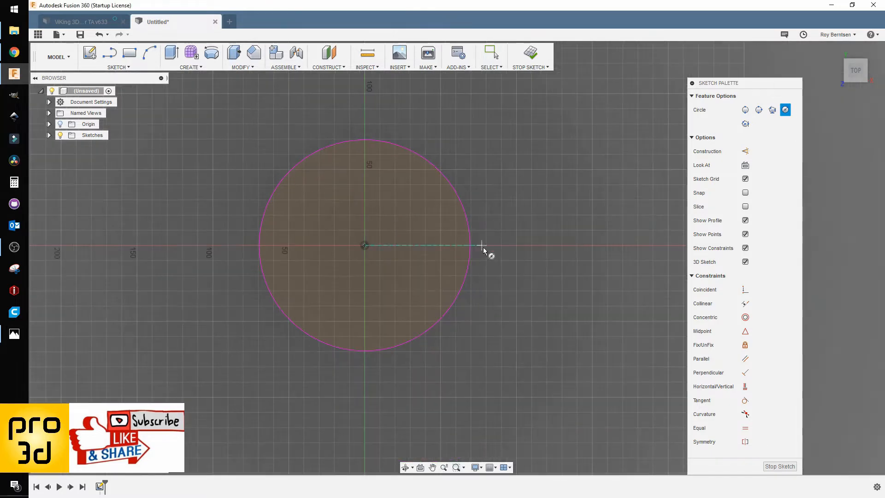
key("Escape")
scroll(326, 328, "down", 2)
scroll(424, 278, "up", 4)
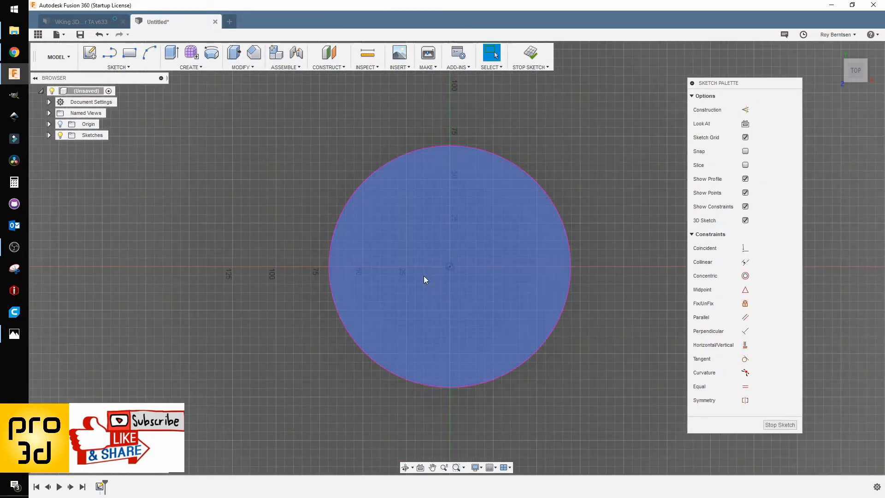
Shrink the circle freehand to a diameter of about 103 mm, keeping its centre on the origin.
mouse_move(568, 289)
left_mouse_down()
mouse_move(556, 259)
mouse_move(530, 257)
mouse_move(582, 300)
mouse_move(494, 276)
mouse_move(565, 298)
left_mouse_up()
left_click(588, 283)
key("Escape")
key("Escape")
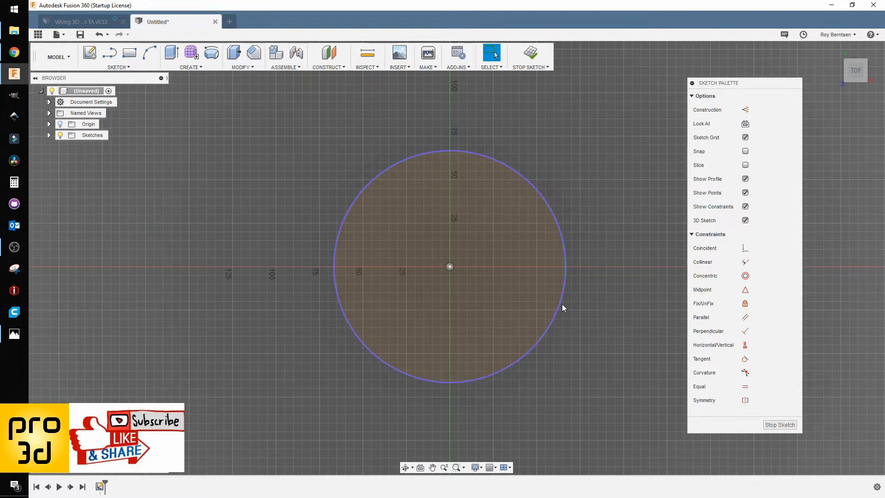
mouse_move(560, 303)
left_mouse_down()
mouse_move(521, 281)
mouse_move(550, 292)
mouse_move(475, 288)
mouse_move(533, 303)
left_mouse_up()
key("Escape")
key("Escape")
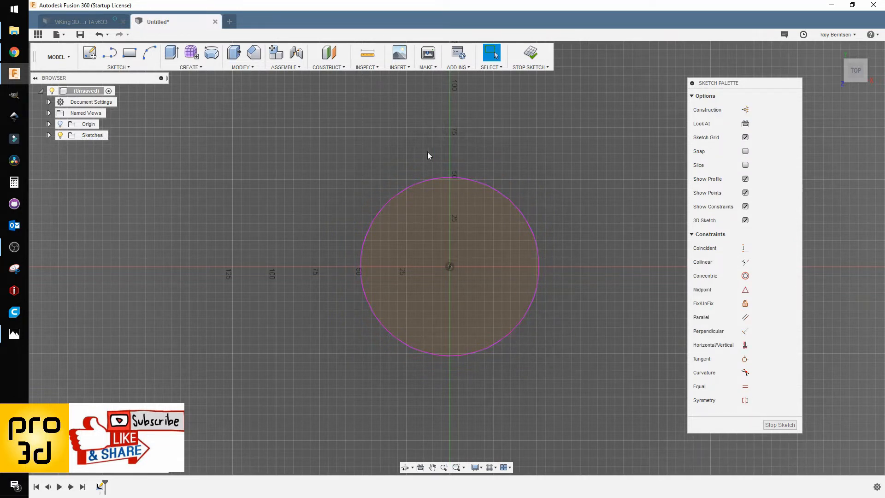
Pin the Sketch Dimension command to the toolbar.
left_click(123, 68)
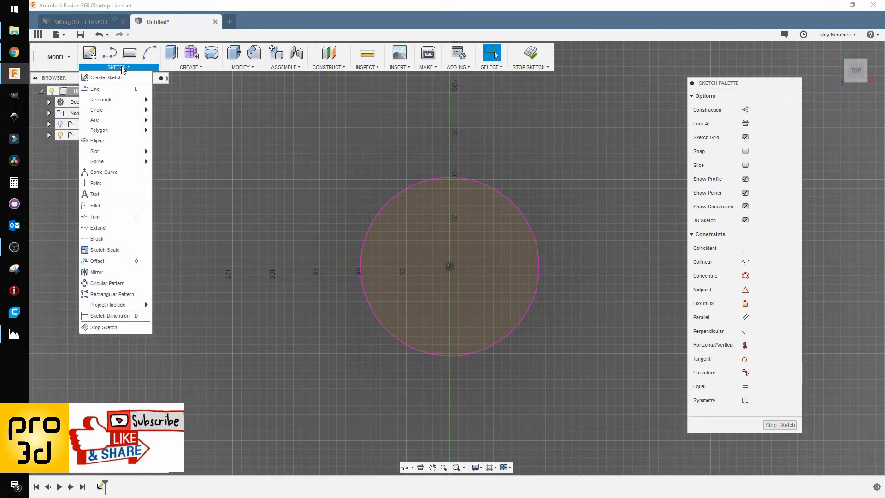
left_click(146, 316)
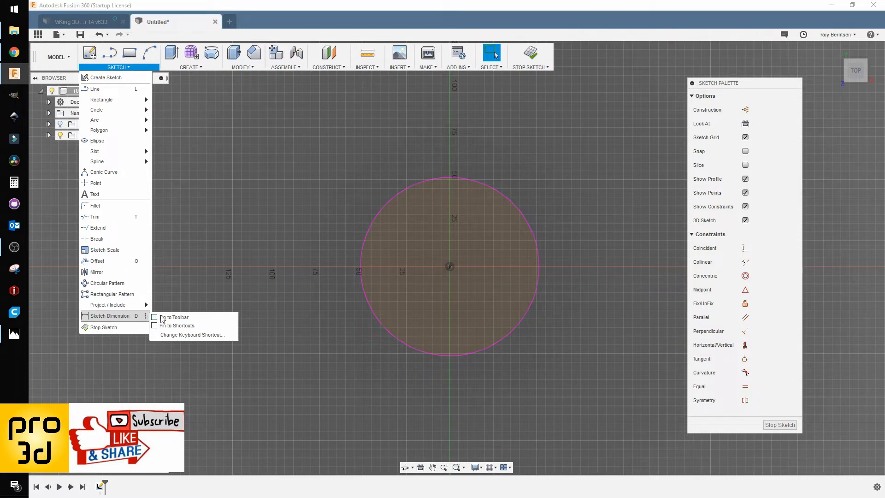
left_click(161, 319)
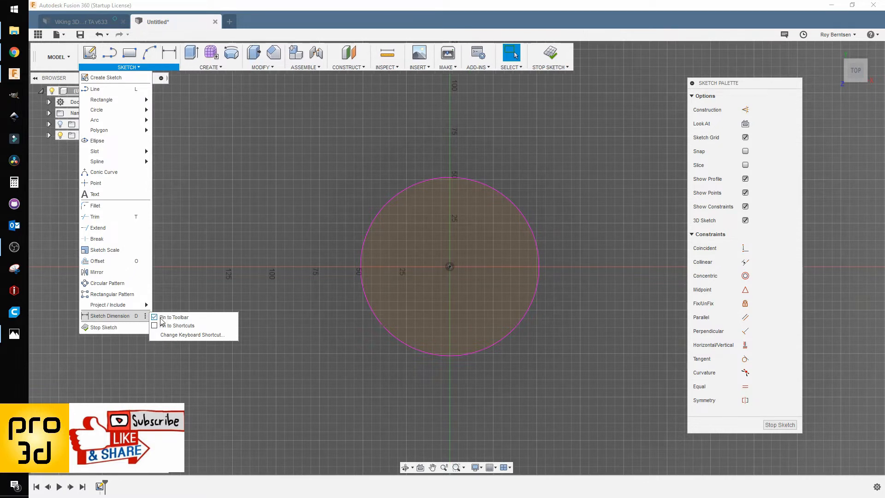
left_click(204, 267)
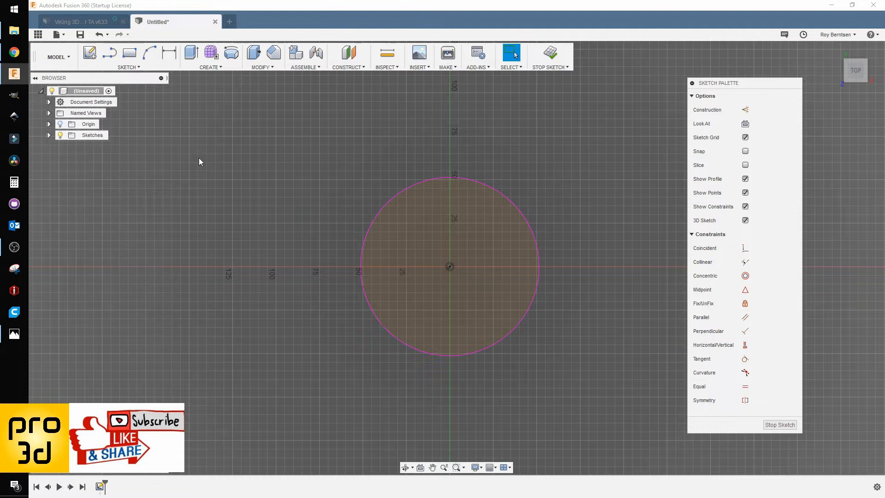
Dimension the circle's diameter as 100 mm, placing the dimension outside its upper-left edge.
left_click(170, 57)
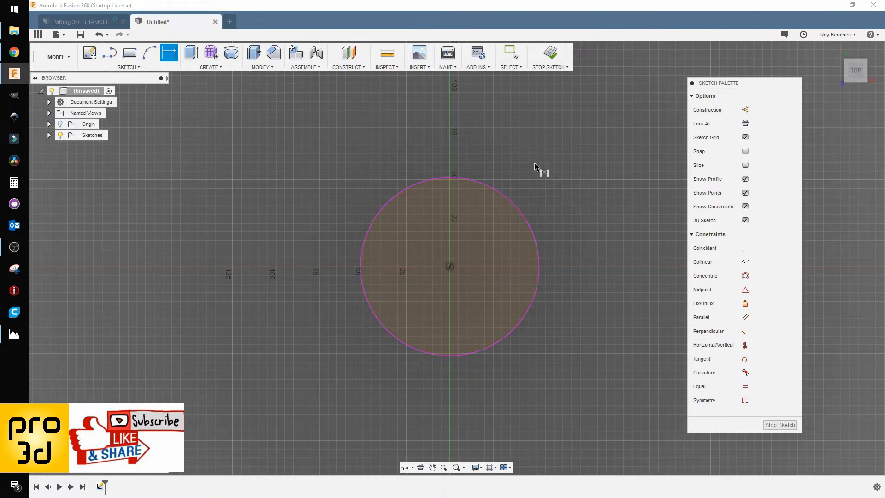
left_click(510, 198)
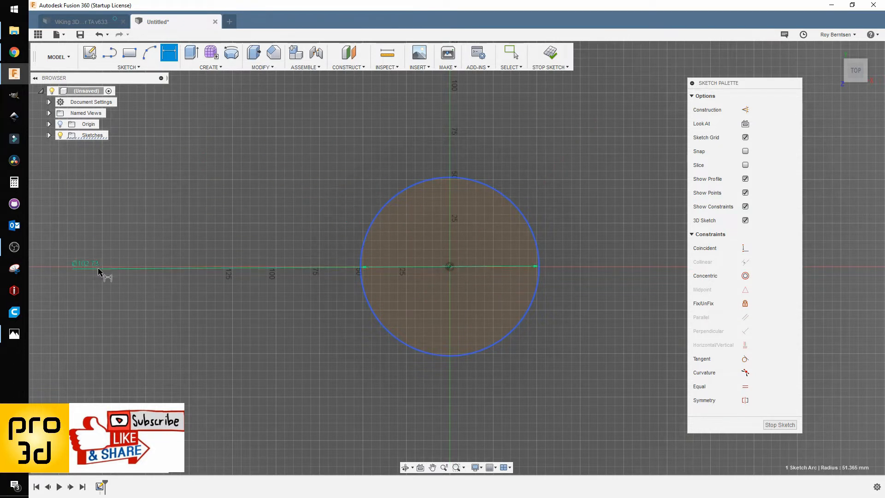
left_click(328, 169)
type("100")
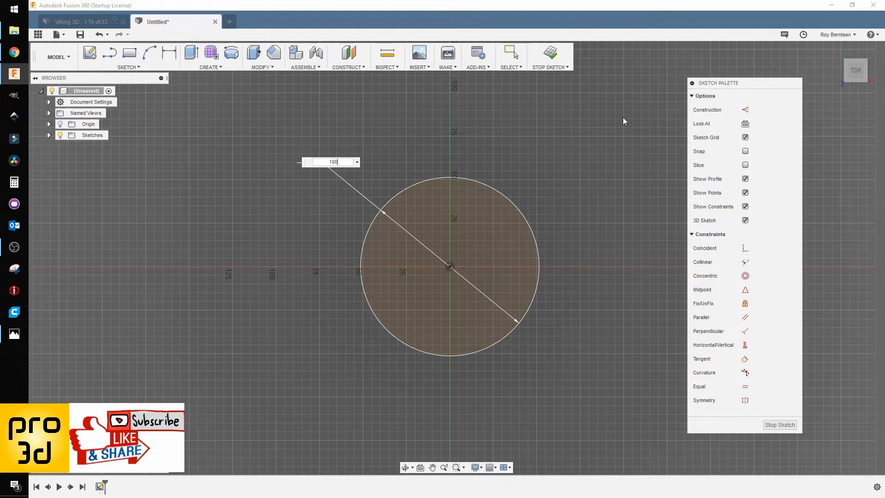
key("Return")
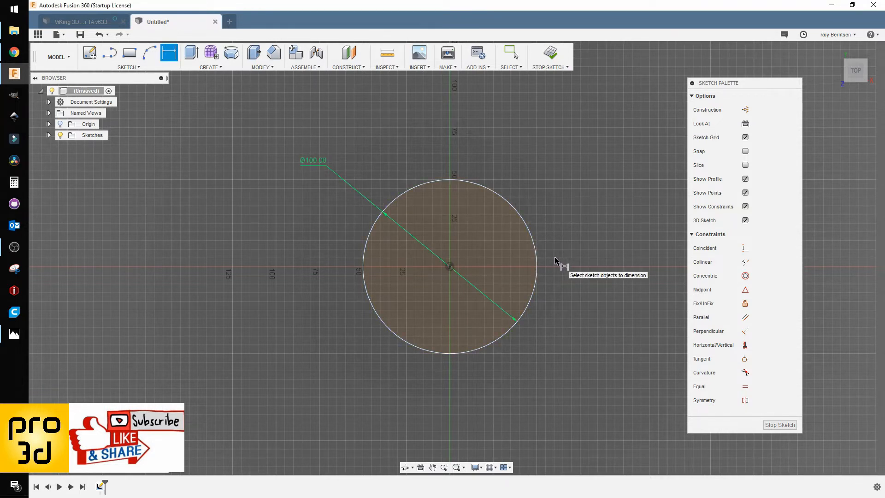
key("Escape")
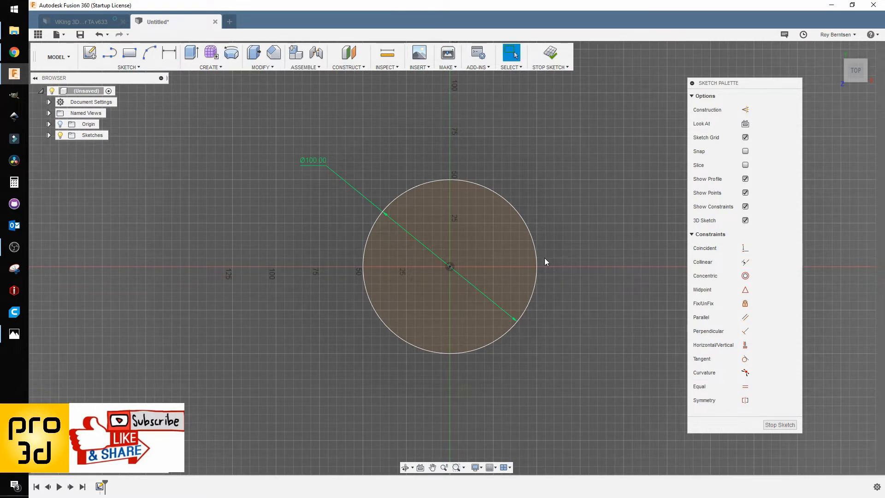
left_click(538, 258)
left_click(560, 250)
left_click(534, 240)
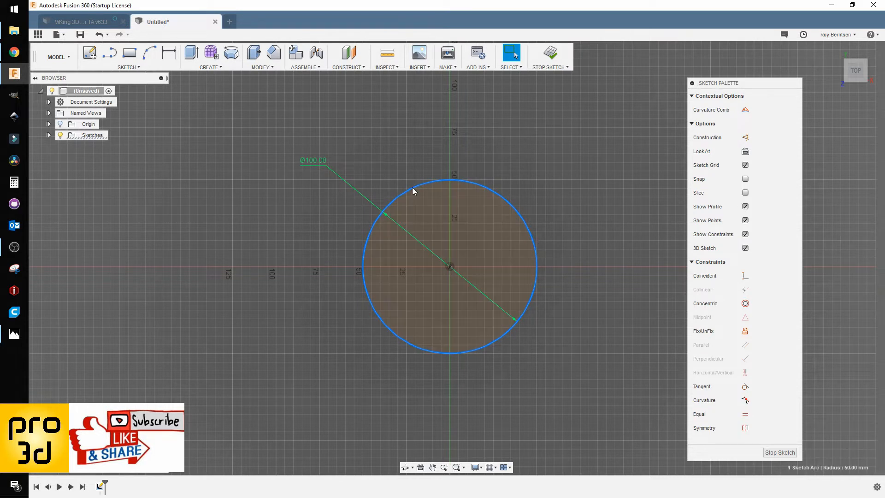
left_click(392, 145)
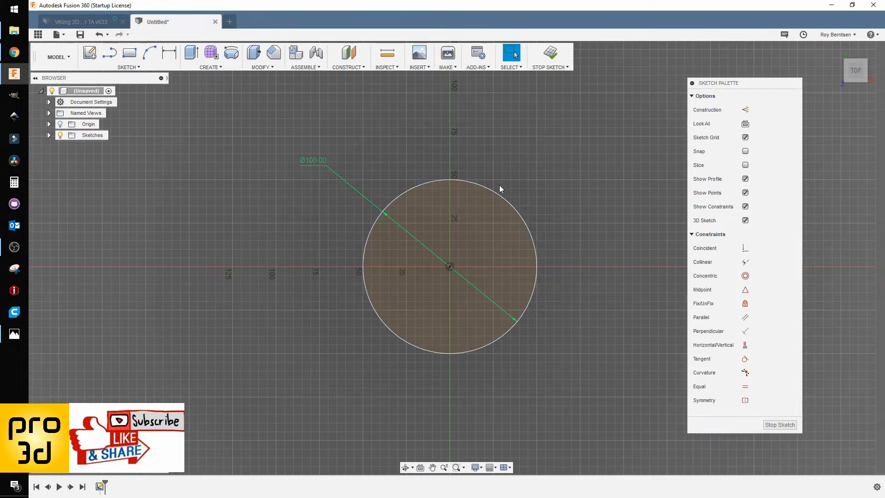
left_click(515, 211)
left_click(562, 122)
Finish the circle sketch and leave its profile unselected.
left_click(552, 55)
left_click(545, 272)
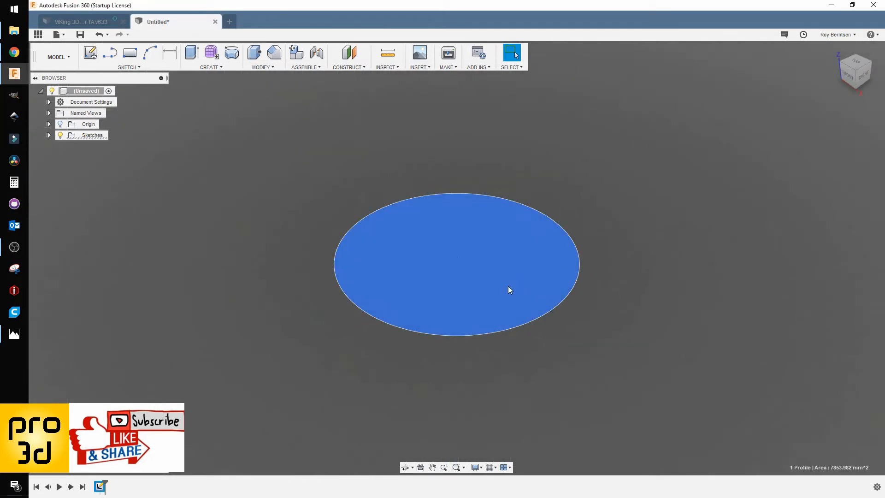
scroll(453, 381, "down", 3)
left_click(547, 324)
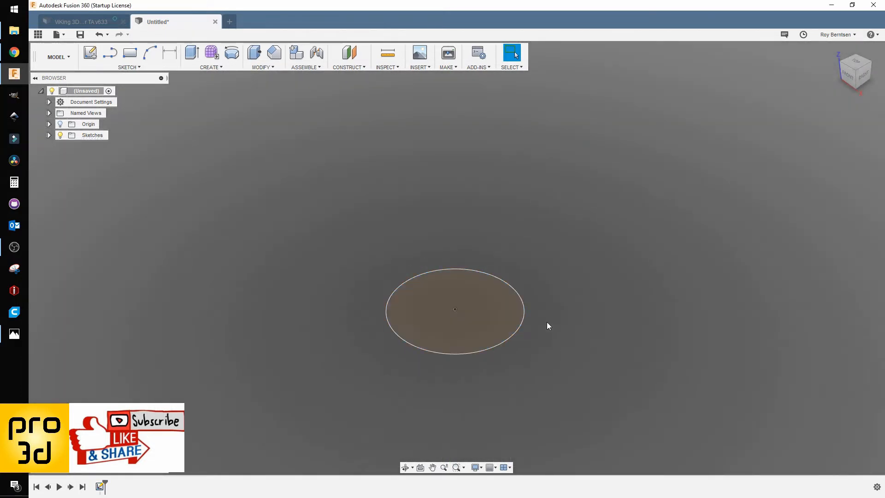
left_click(508, 320)
left_click(619, 308)
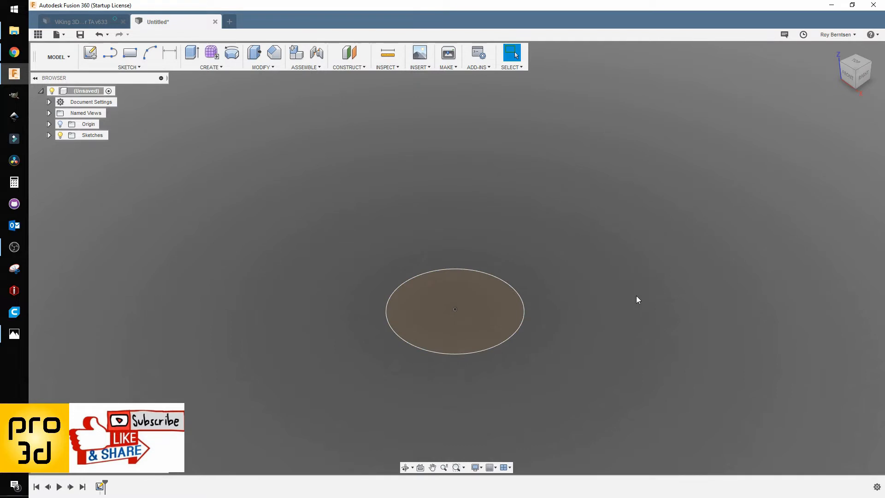
Extrude the circular profile 150 mm upward to one side as a new body.
left_click(209, 67)
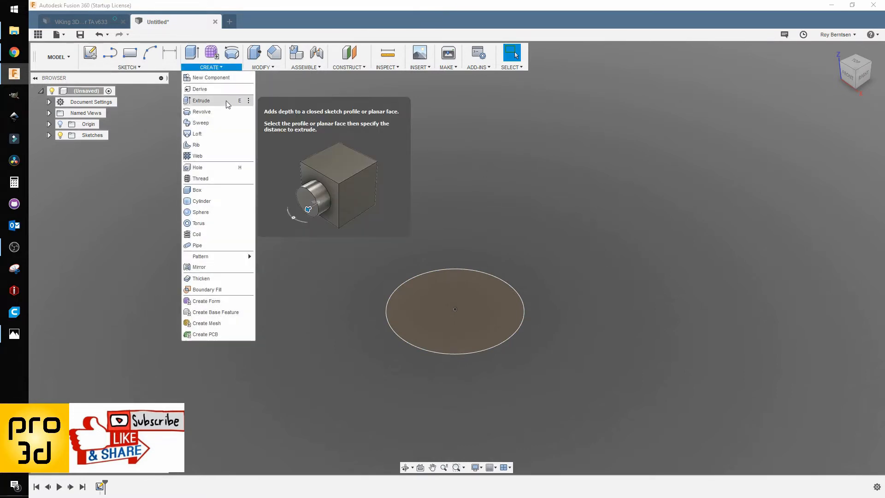
left_click(190, 54)
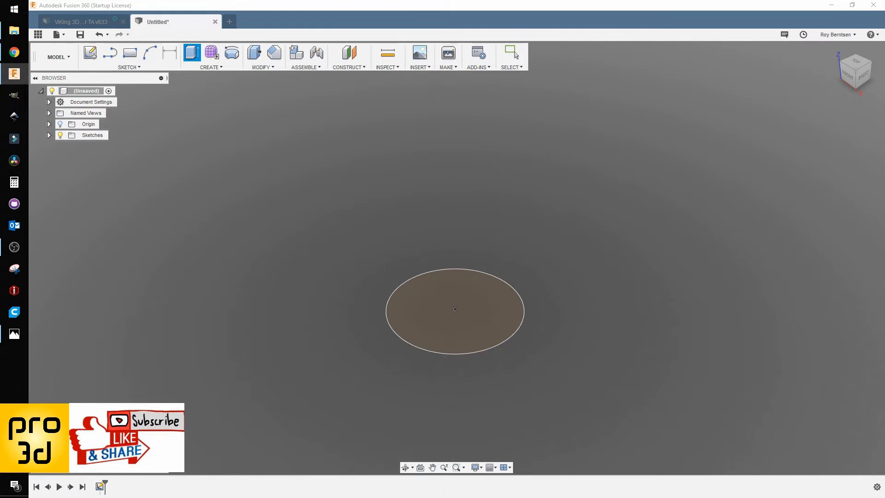
left_click_drag(864, 188, 643, 169)
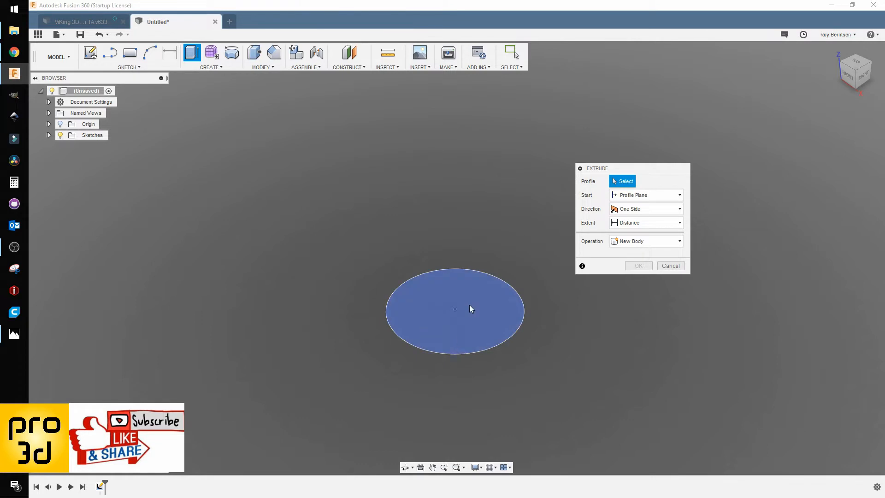
left_click(480, 310)
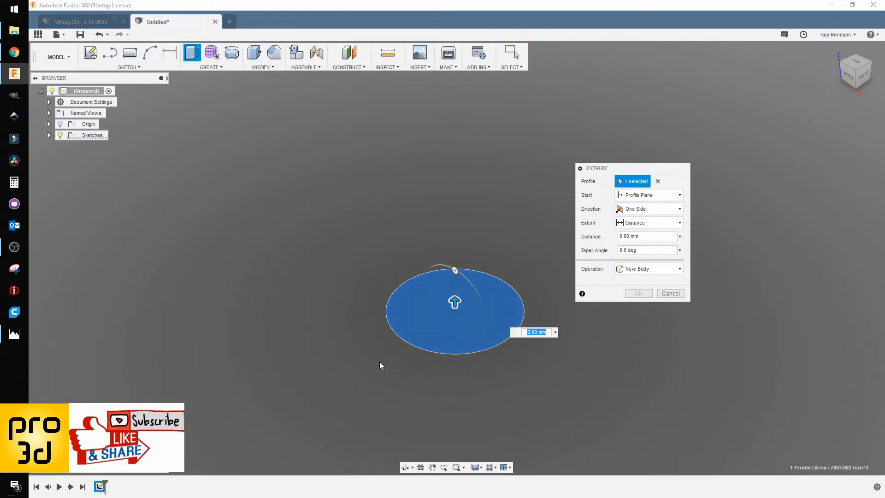
scroll(380, 362, "down", 2)
left_click_drag(431, 319, 438, 181)
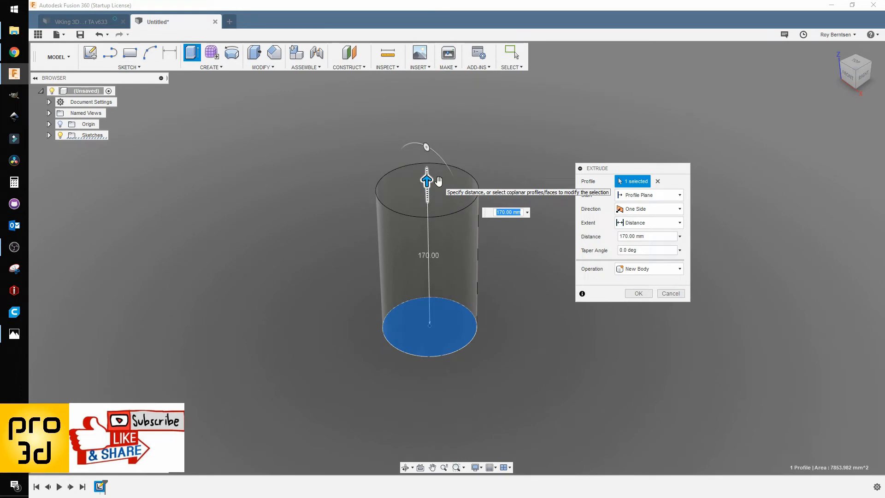
type("150")
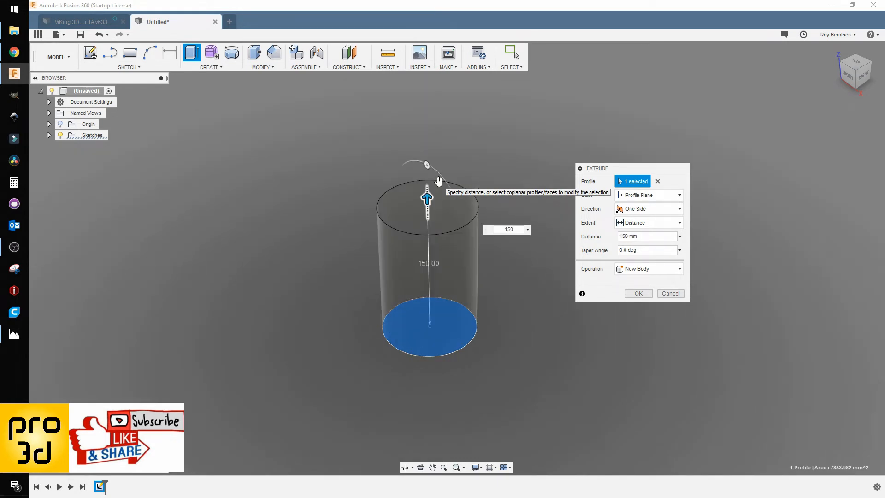
key("Return")
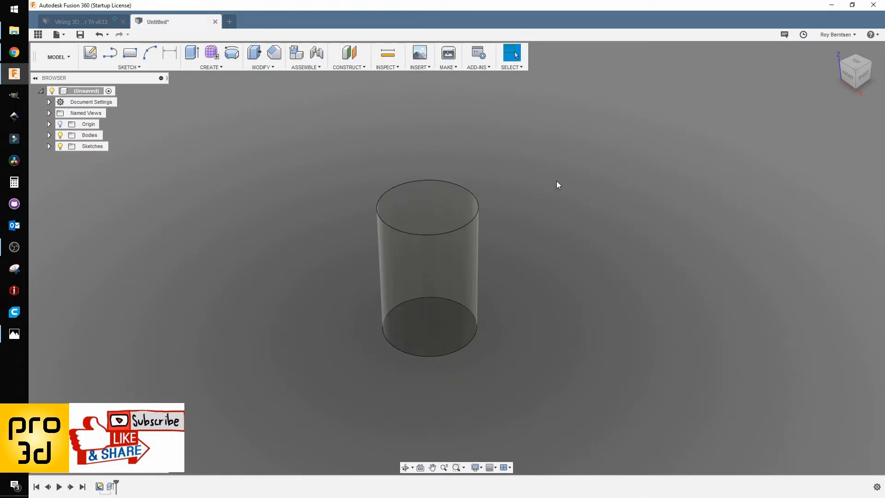
middle_click_drag(549, 239, 498, 227, "shift")
left_click(510, 54)
left_click(835, 49)
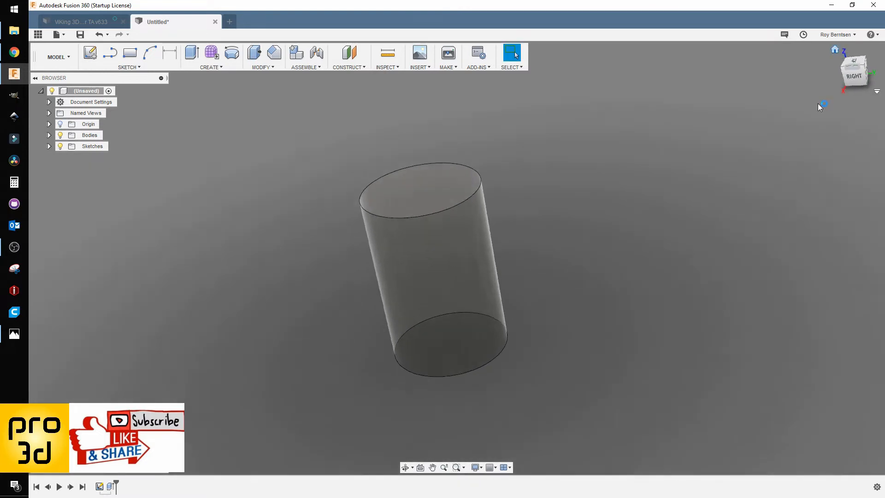
scroll(424, 262, "down", 3)
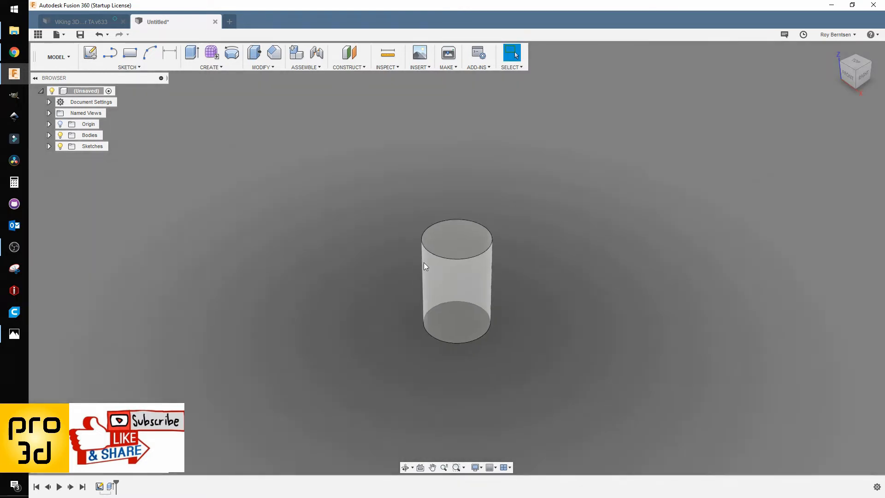
scroll(458, 293, "up", 3)
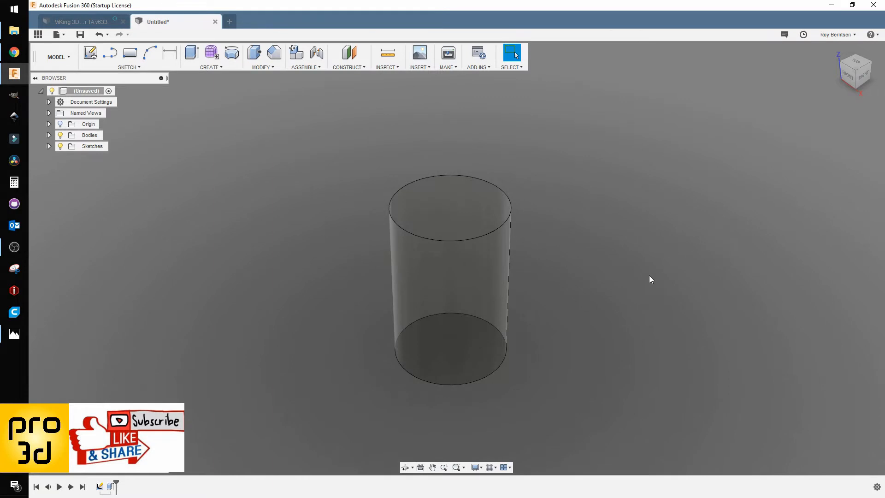
key("a")
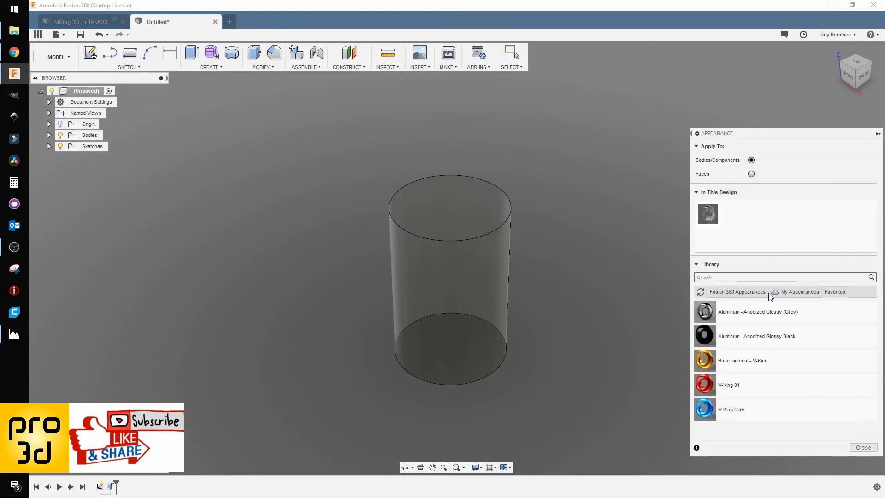
left_click_drag(801, 135, 749, 117)
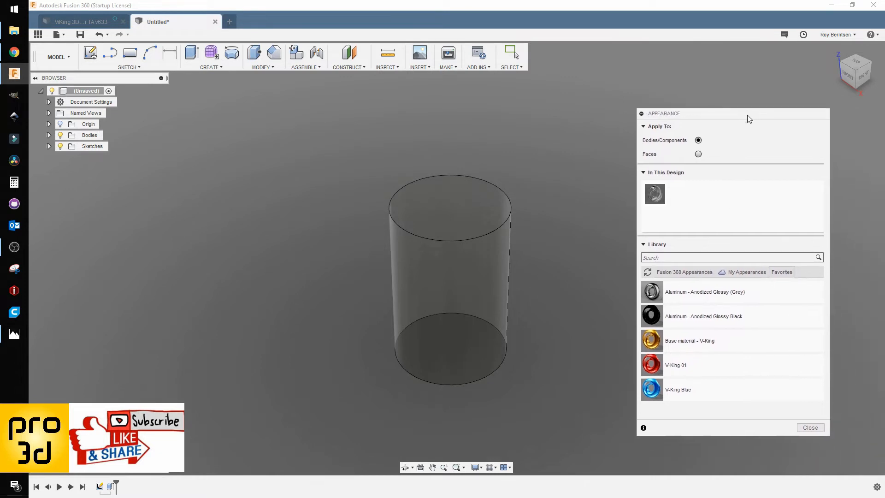
left_click(811, 428)
Apply the V-King Blue appearance from the favorites library to the cylinder body.
right_click(645, 278)
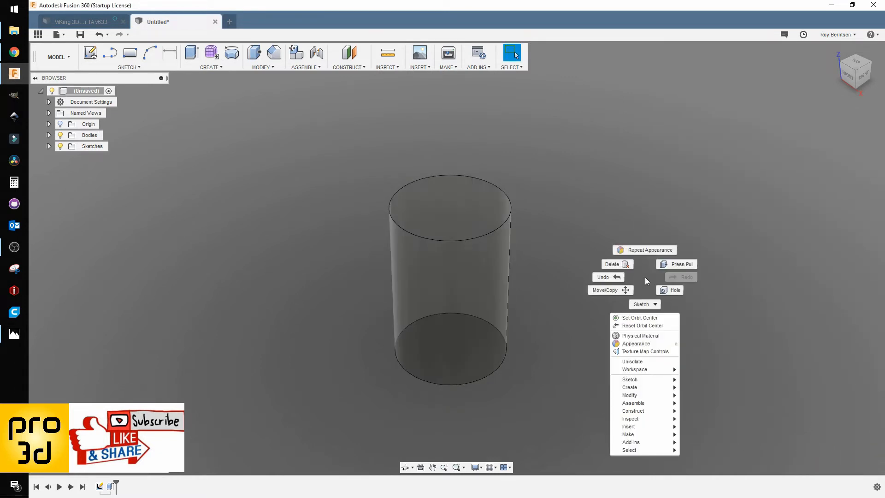
left_click(635, 342)
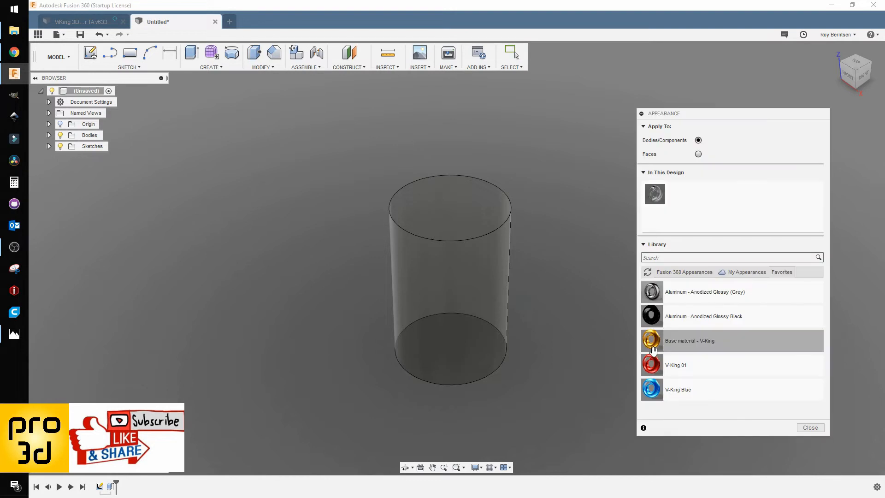
left_click_drag(736, 116, 730, 97)
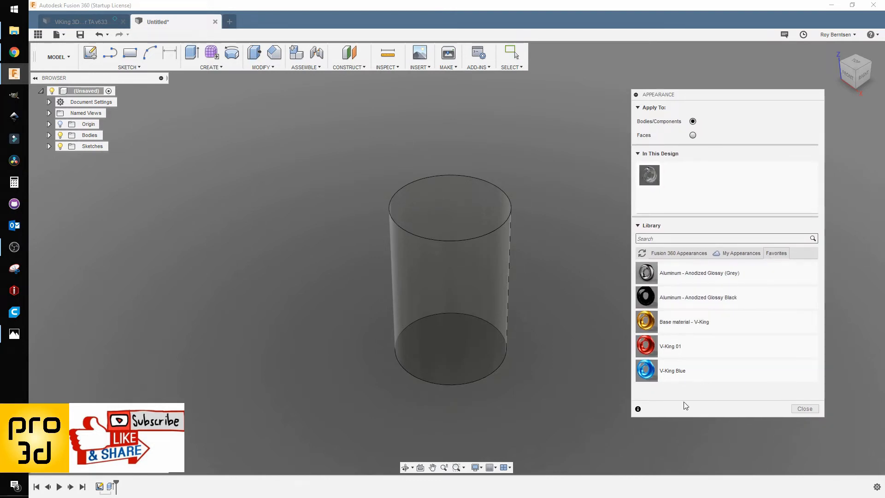
left_click_drag(655, 371, 505, 325)
left_click(815, 408)
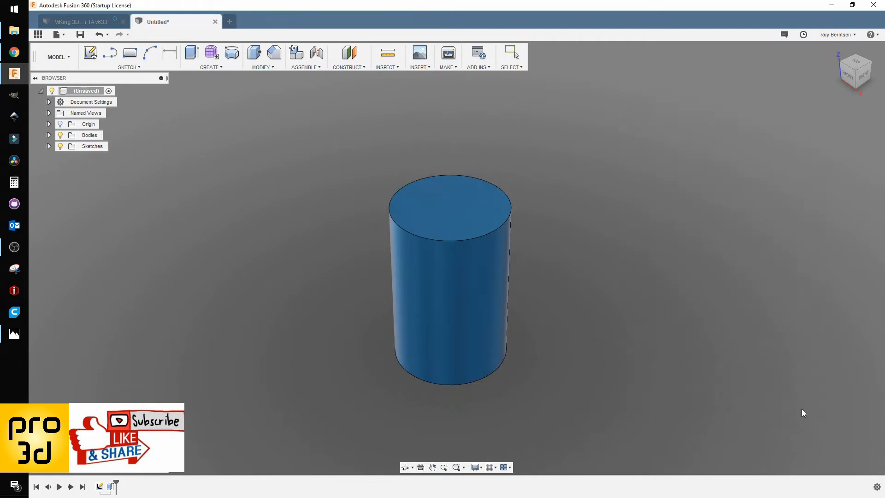
Start a new sketch on the vertical front origin plane passing through the cylinder.
middle_click_drag(637, 326, 616, 322, "shift")
left_click(834, 50)
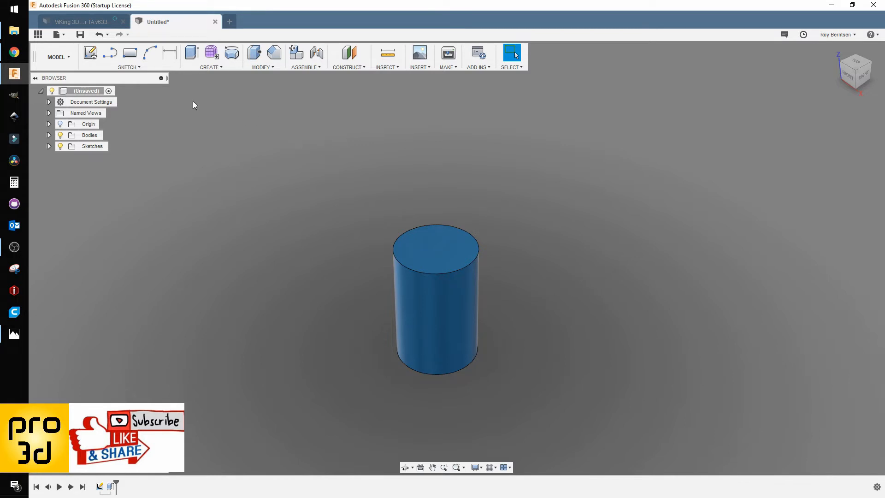
left_click(92, 55)
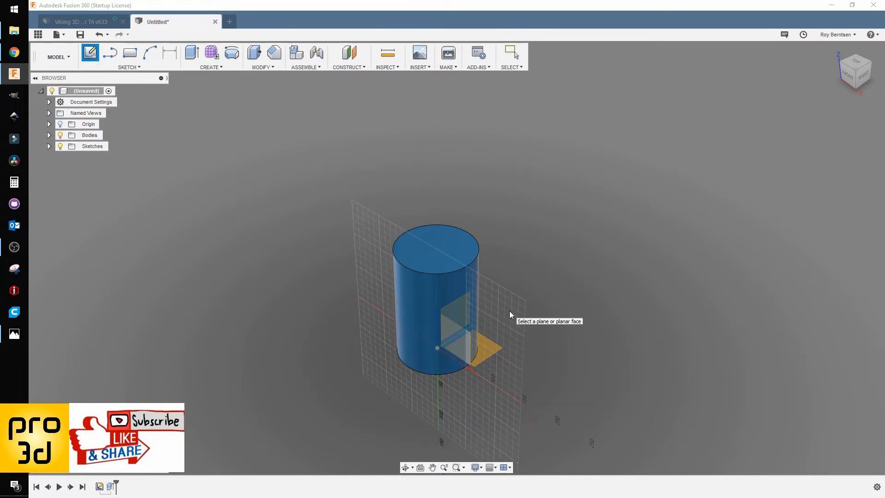
left_click(510, 312)
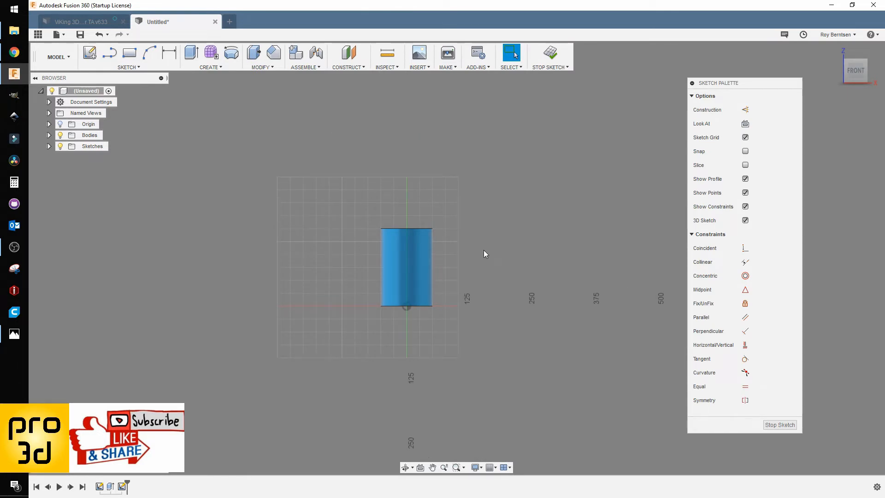
Draw a base line about 250 mm from the origin, then lines forming a rectangle about 104 by 244 mm at its far end.
key("l")
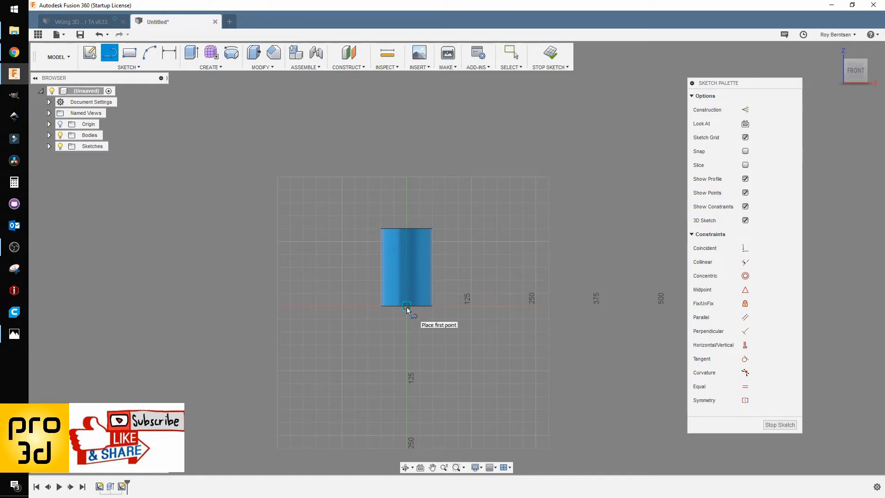
left_click(407, 307)
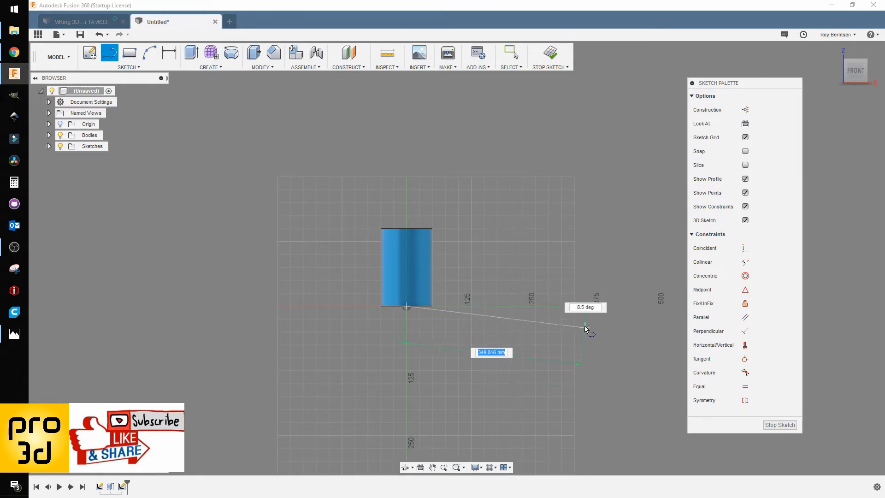
left_click(535, 306)
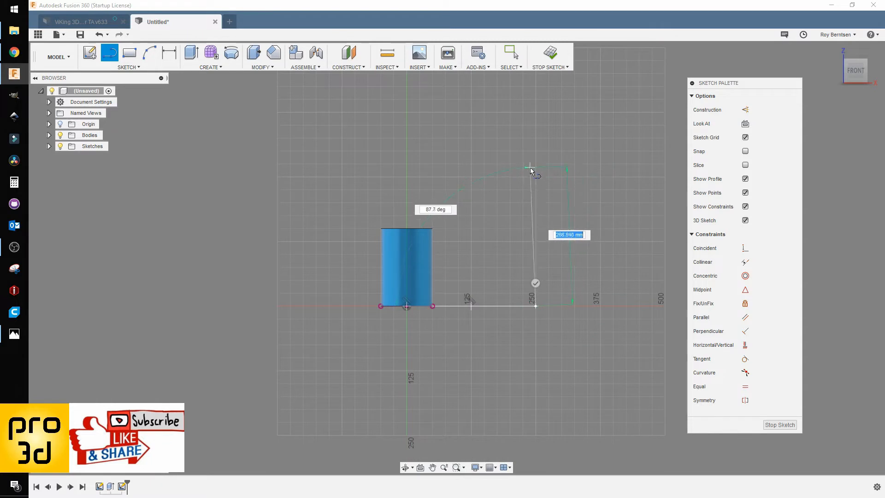
left_click(536, 181)
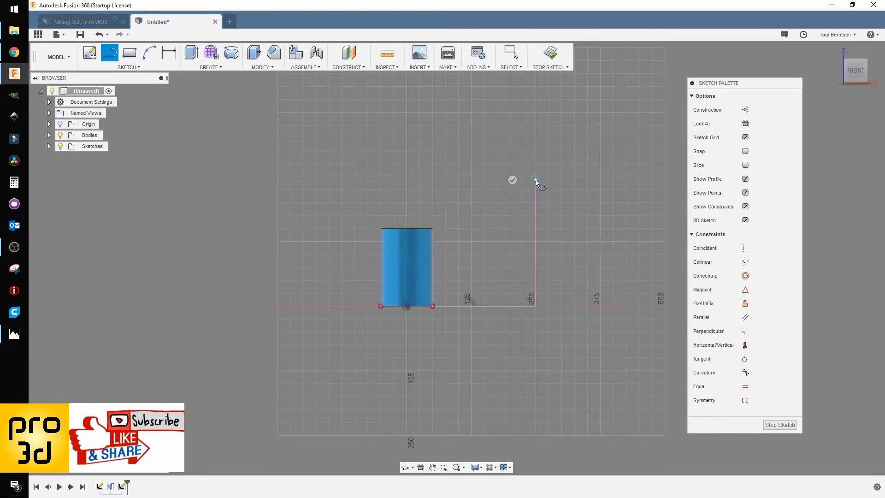
left_click(482, 180)
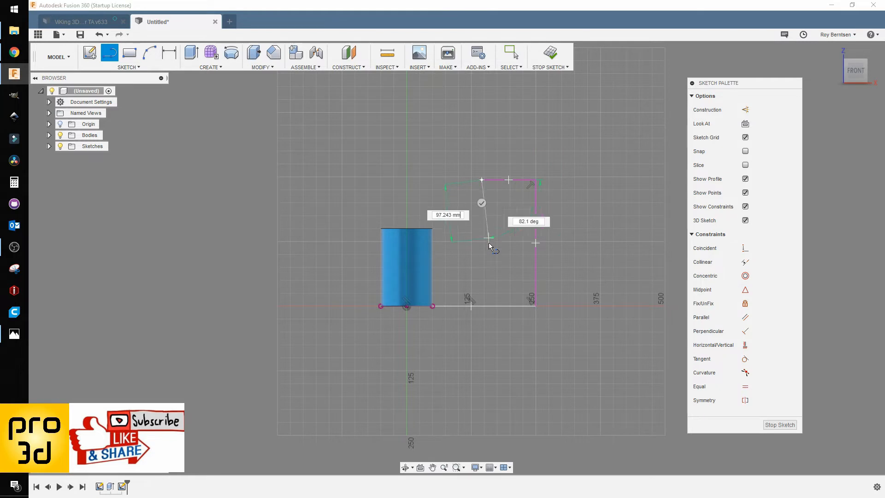
left_click(482, 306)
Dimension the rectangle's outer vertical side as 150 mm, placing the dimension beyond that side.
scroll(495, 363, "down", 3)
scroll(521, 272, "up", 3)
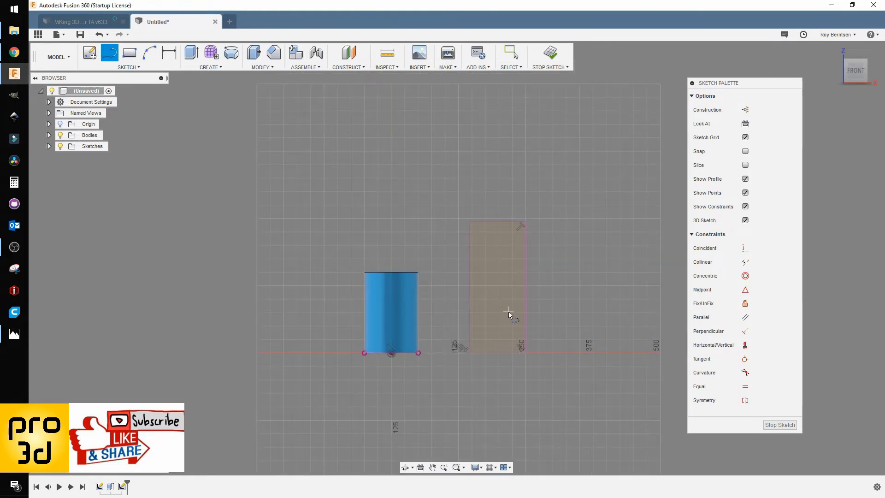
key("d")
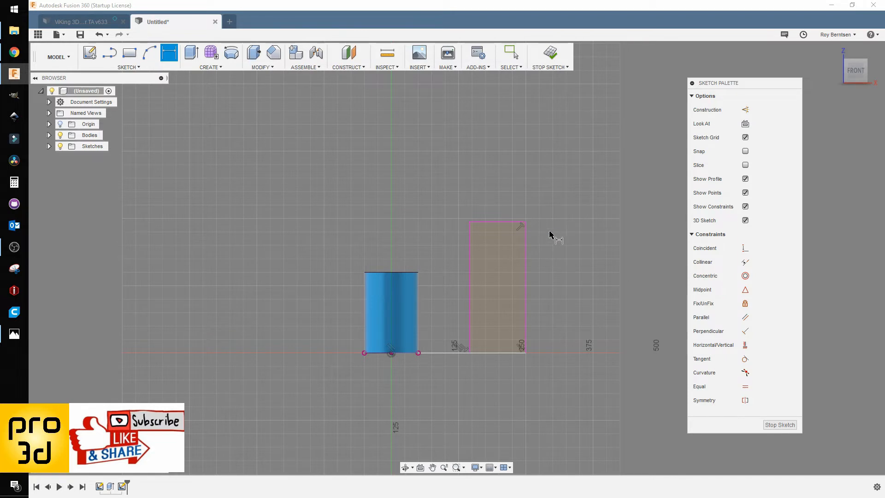
left_click(526, 281)
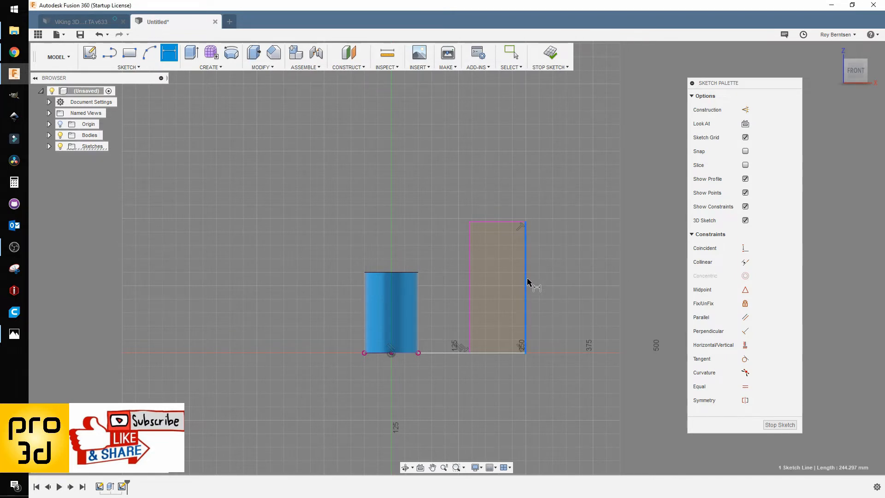
left_click(552, 281)
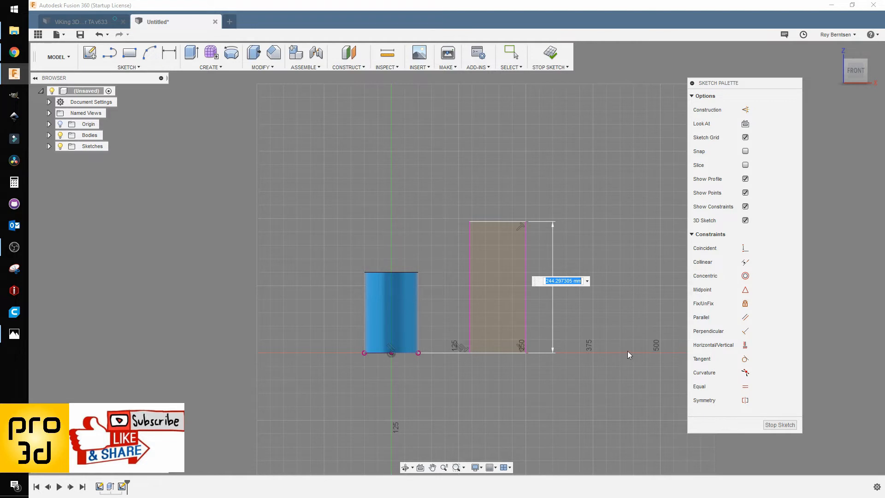
type("150")
key("Return")
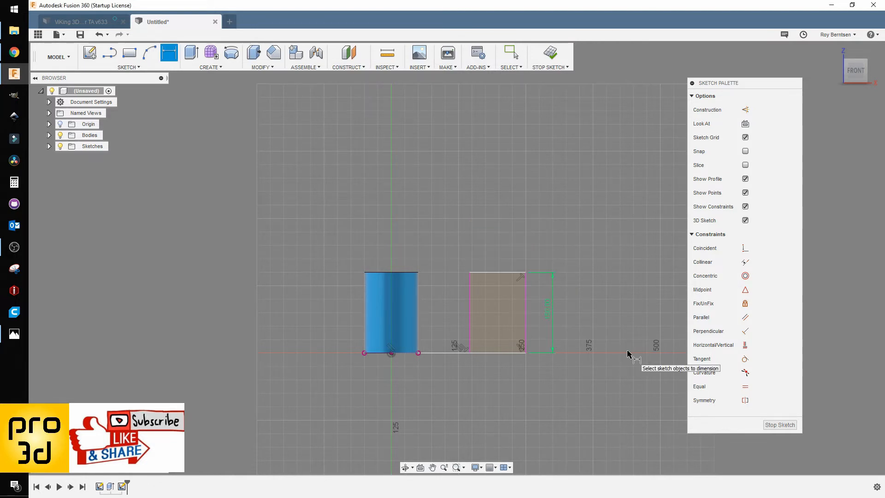
Dimension the rectangle's top edge with the dimension above it, accept the width as drawn, and leave the dimension command.
scroll(609, 362, "up", 2)
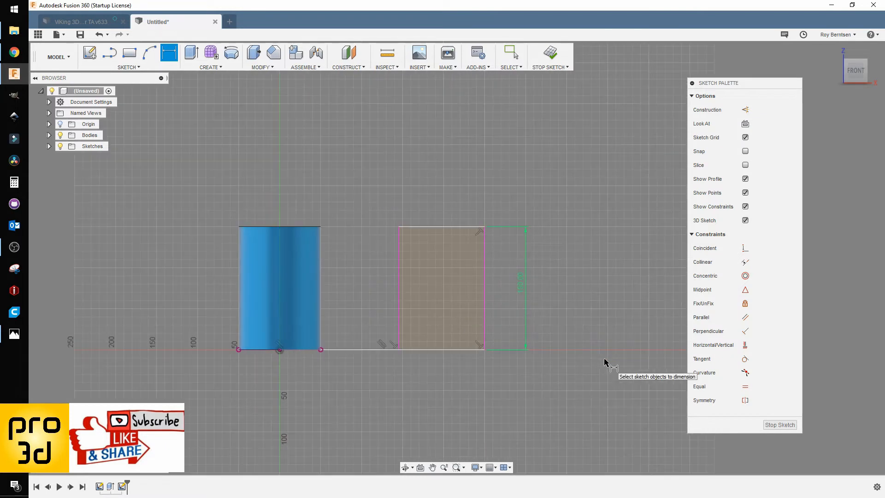
left_click(446, 226)
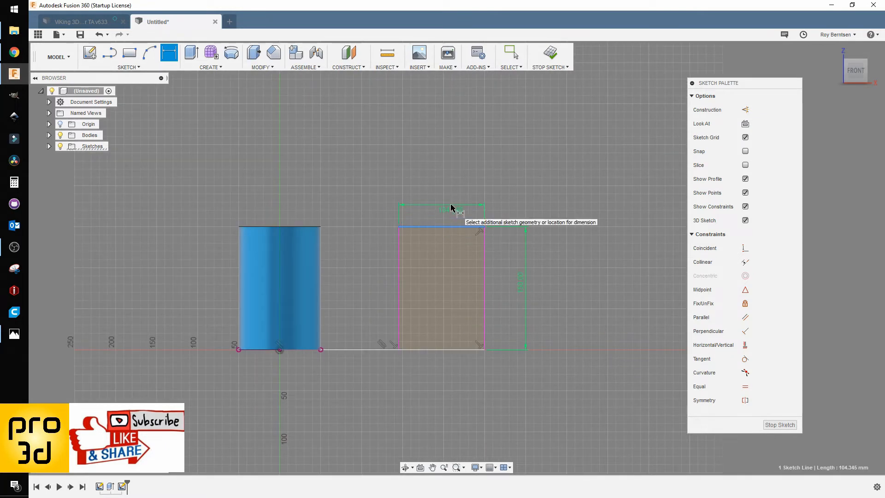
left_click(453, 205)
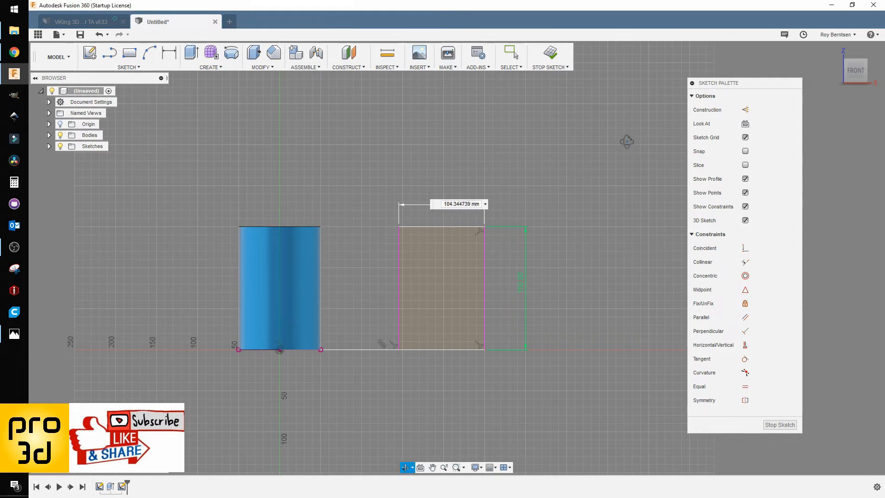
middle_click_drag(628, 138, 585, 196, "shift")
scroll(297, 249, "up", 2)
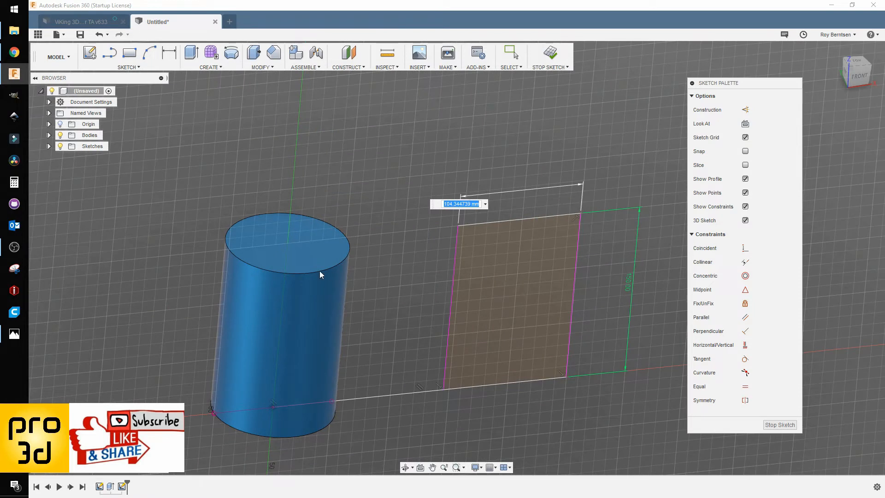
key("Return")
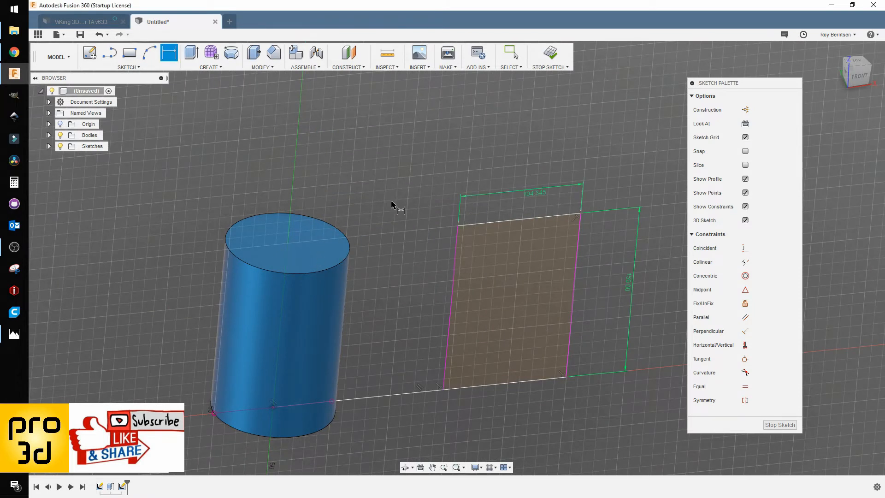
key("Escape")
Check the radius of the cylinder's top edge and set the rectangle's width to 50 mm.
left_click(343, 261)
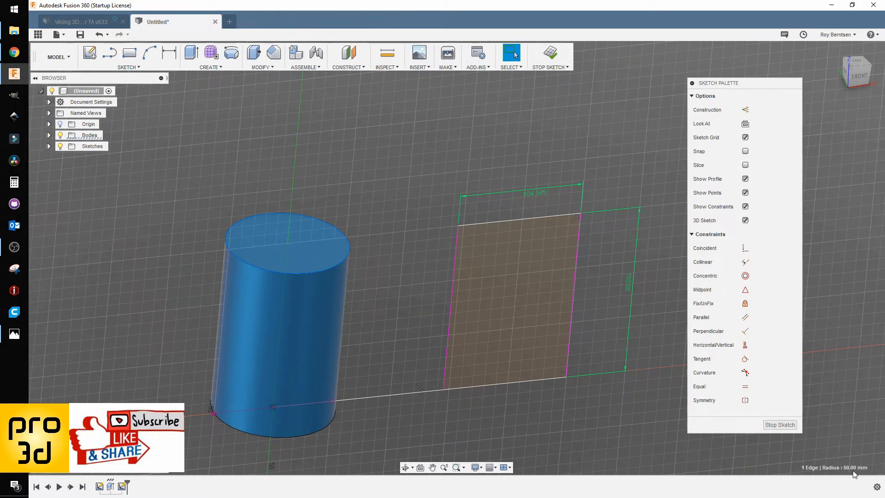
double_click(543, 198)
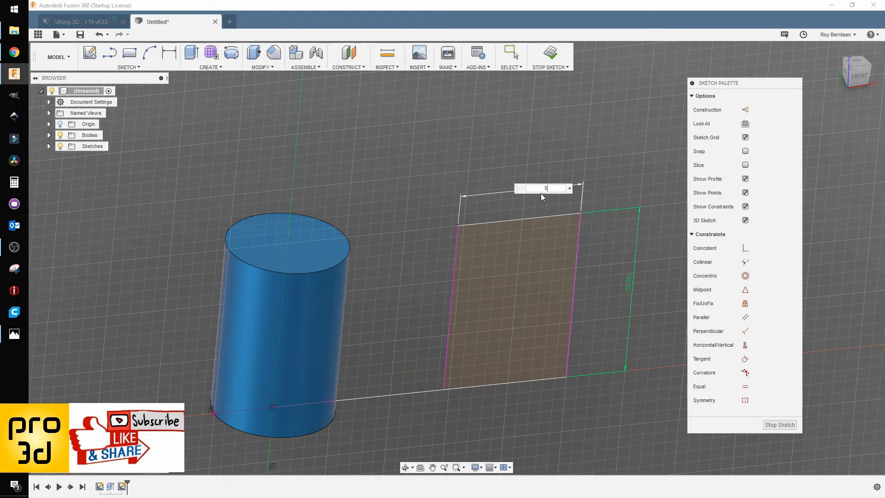
type("50")
key("Return")
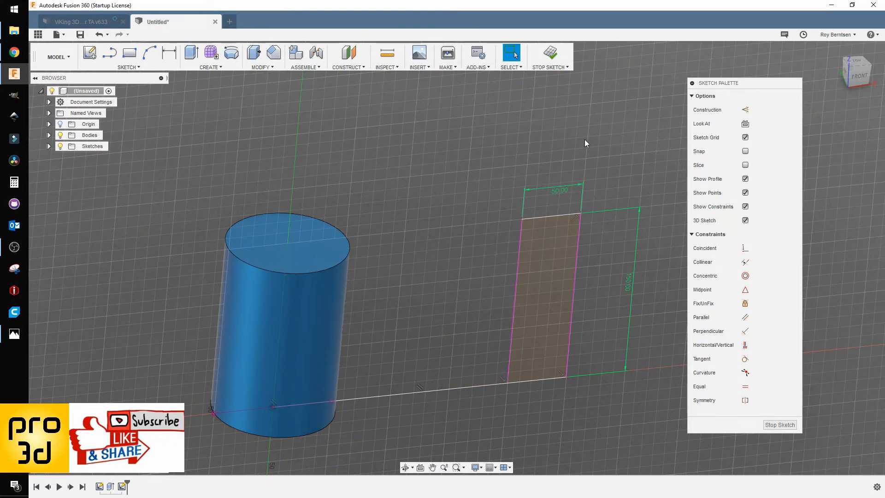
Look straight at the sketch plane and move the rectangle toward the cylinder, with its near bottom corner about 171 mm from the origin.
left_click(746, 124)
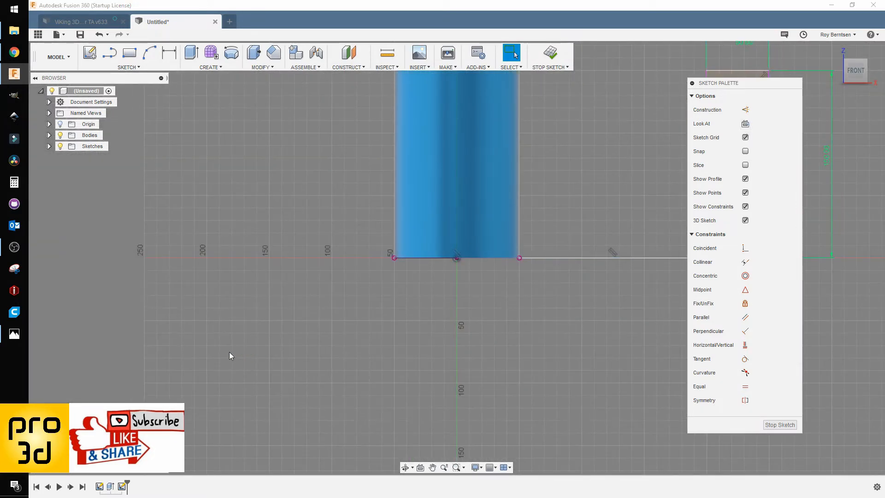
scroll(406, 208, "up", 3)
scroll(378, 270, "up", 1)
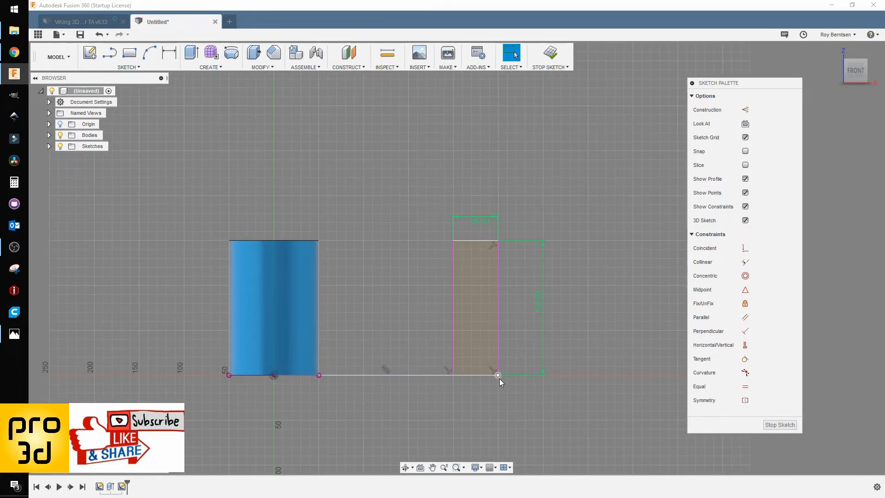
mouse_move(454, 376)
left_mouse_down()
mouse_move(320, 405)
mouse_move(541, 356)
mouse_move(367, 390)
left_mouse_up()
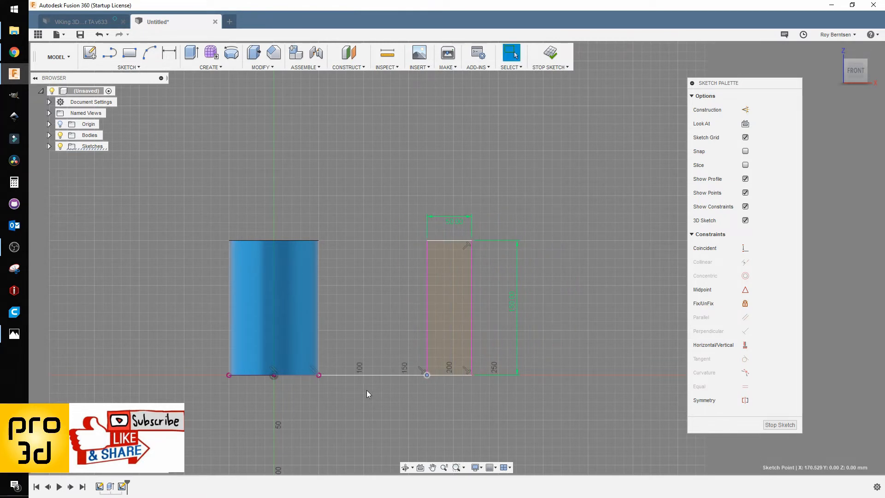
Dimension the distance from the origin to the rectangle's near bottom corner as 150 mm, placing the dimension below the base line.
left_click(169, 53)
left_click(274, 375)
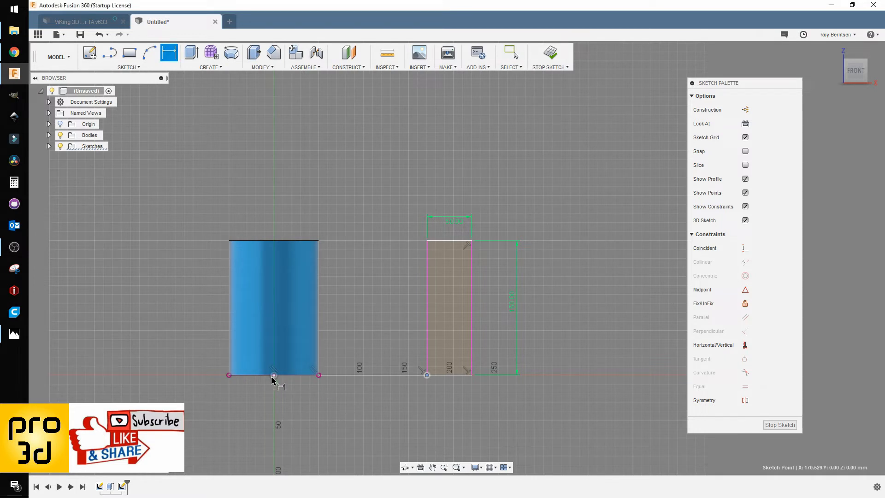
left_click(427, 374)
left_click(389, 417)
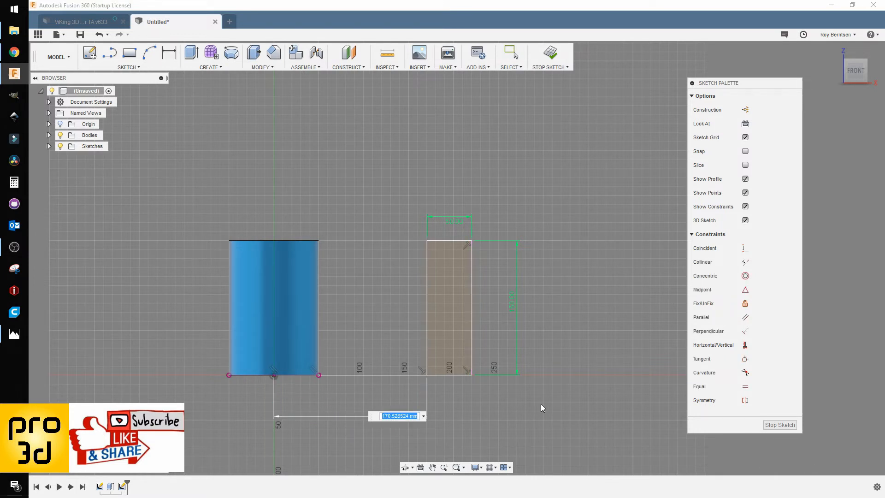
type("150")
key("Return")
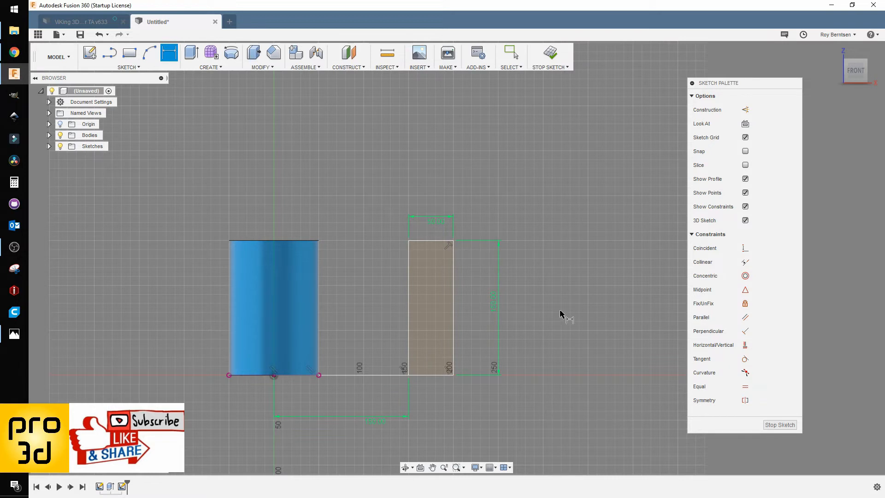
Finish the rectangle sketch and look at the profile beside the cylinder.
left_click(556, 54)
scroll(413, 186, "down", 3)
scroll(461, 234, "up", 3)
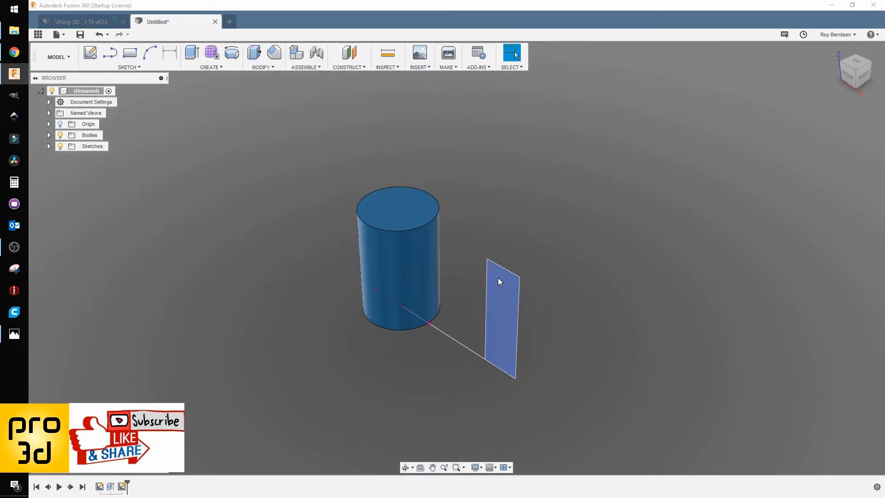
scroll(524, 367, "up", 2)
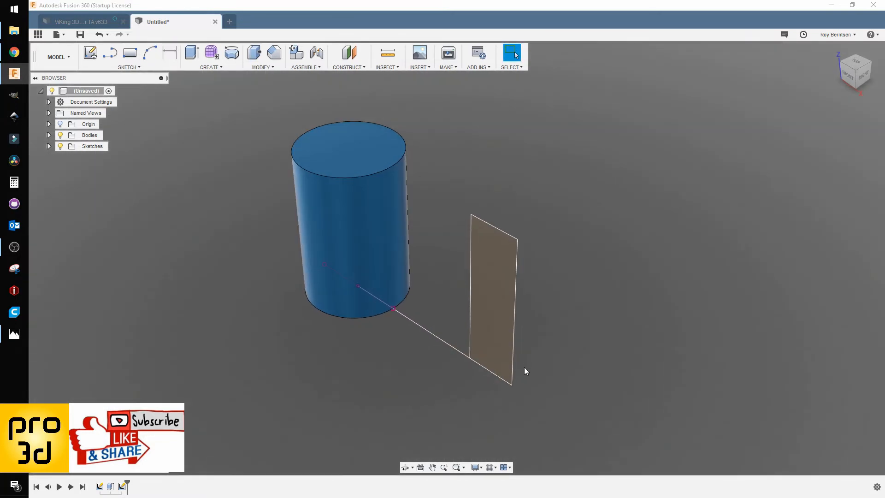
Revolve the rectangular profile 360 degrees as a new body around its vertical edge nearest the blue cylinder.
left_click(362, 208)
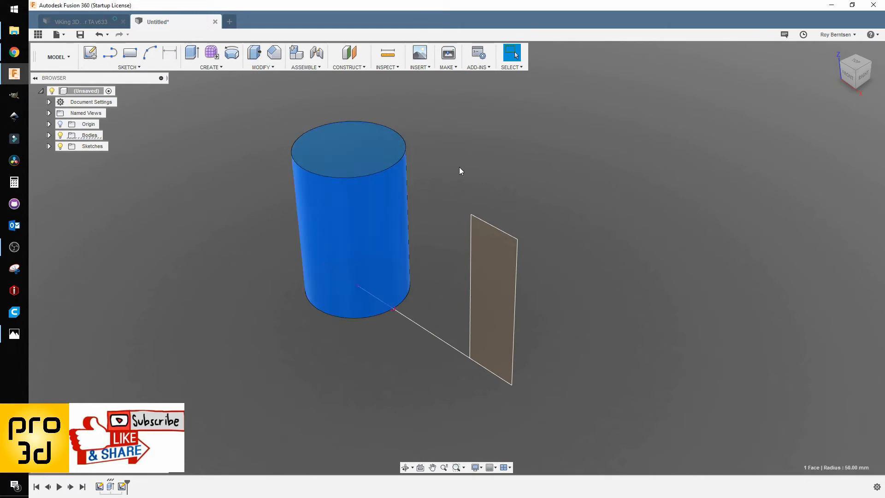
left_click(209, 68)
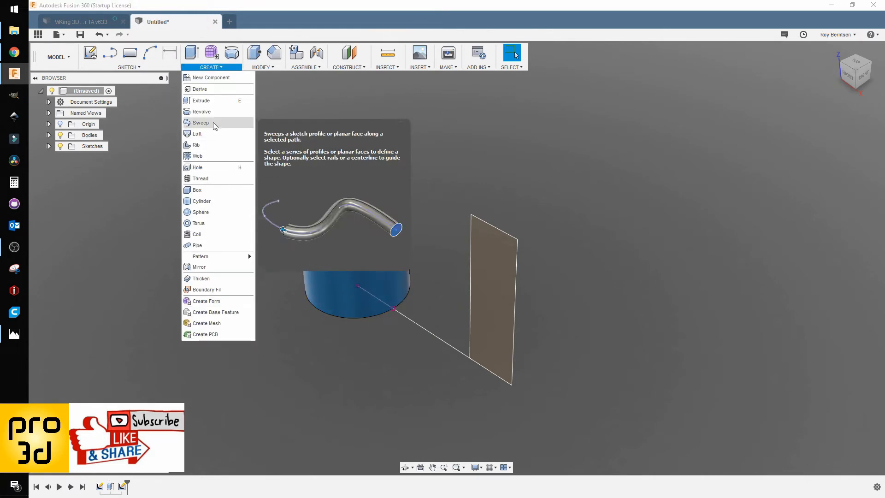
left_click(201, 112)
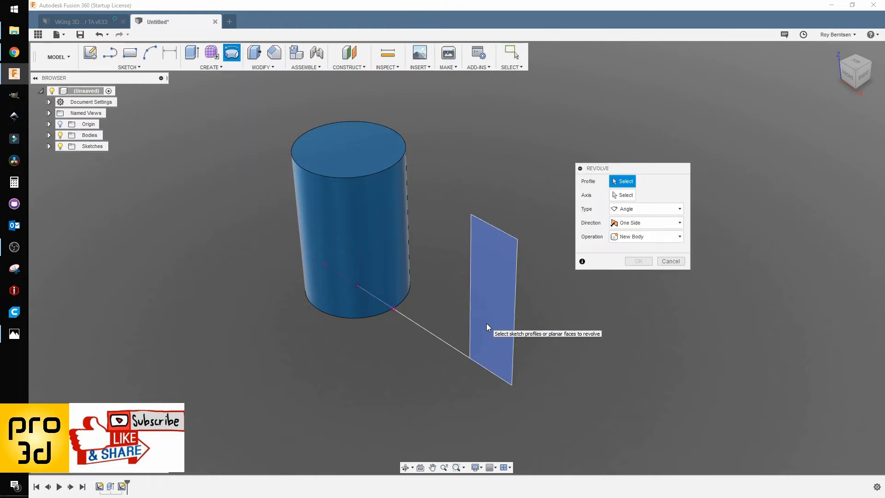
left_click(488, 326)
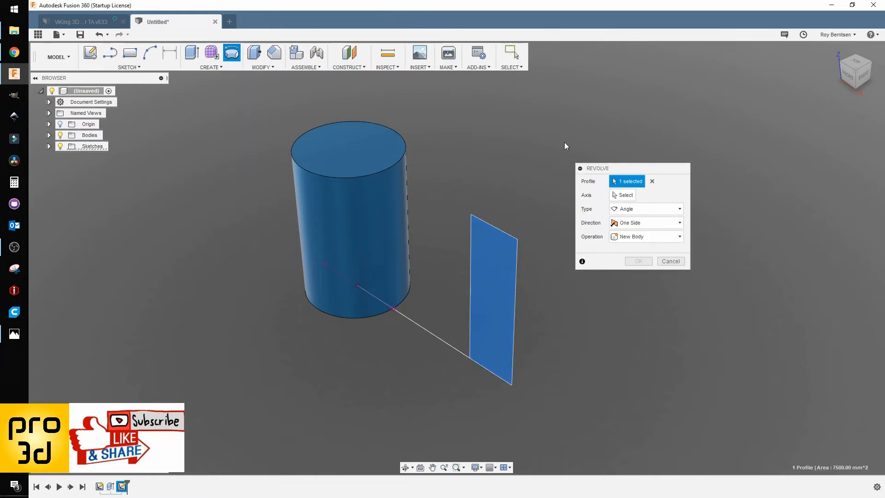
mouse_move(637, 167)
left_mouse_down()
mouse_move(588, 156)
mouse_move(643, 154)
mouse_move(638, 175)
left_mouse_up()
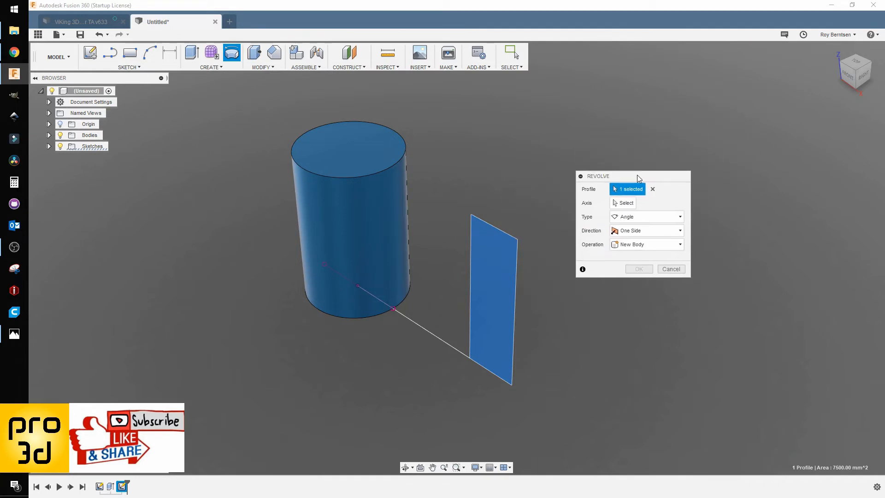
left_click(627, 203)
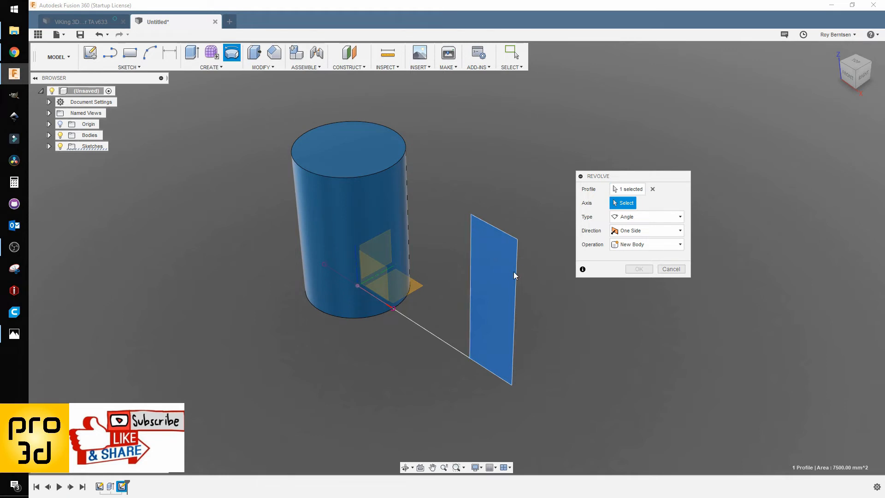
left_click(472, 261)
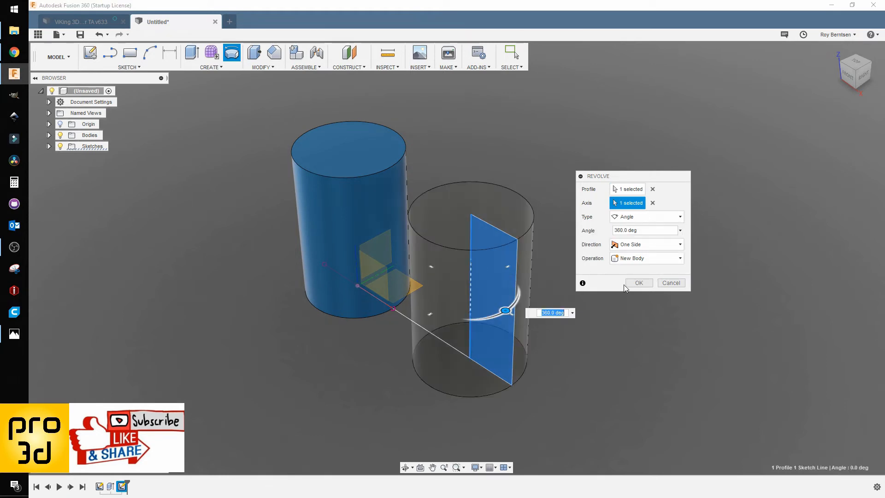
left_click(644, 284)
Apply the favorite appearance Base material - V-King to the revolved cylinder body.
middle_click_drag(608, 300, 722, 173, "shift")
left_click(835, 49)
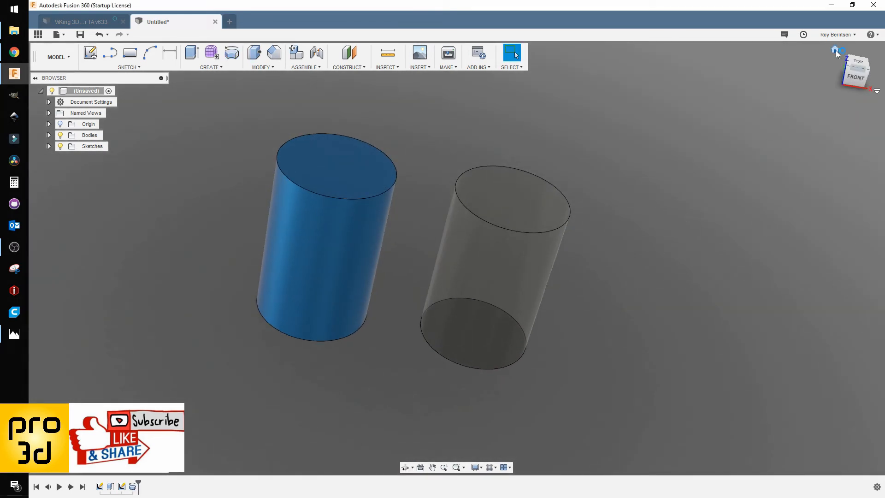
scroll(357, 297, "down", 5)
scroll(364, 382, "up", 3)
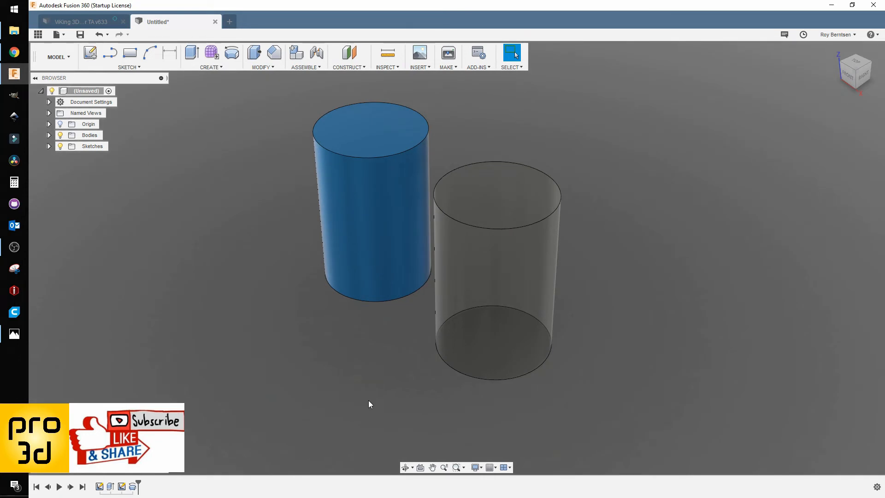
key("a")
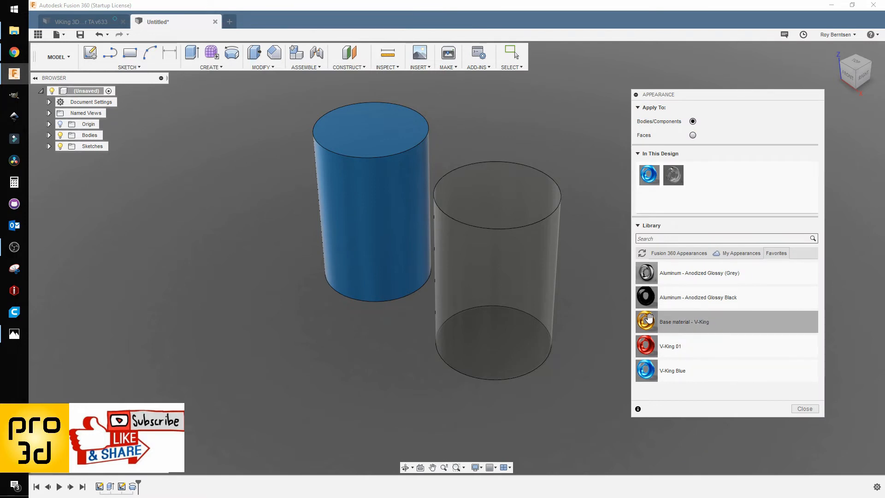
left_click_drag(649, 322, 539, 285)
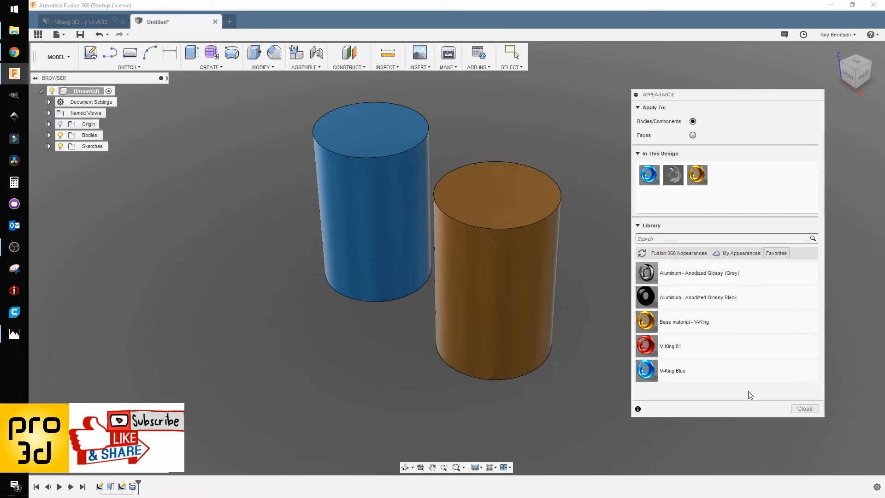
left_click(804, 409)
Start a sketch on the horizontal origin plane at the base of the cylinders.
scroll(363, 366, "down", 4)
scroll(362, 364, "up", 4)
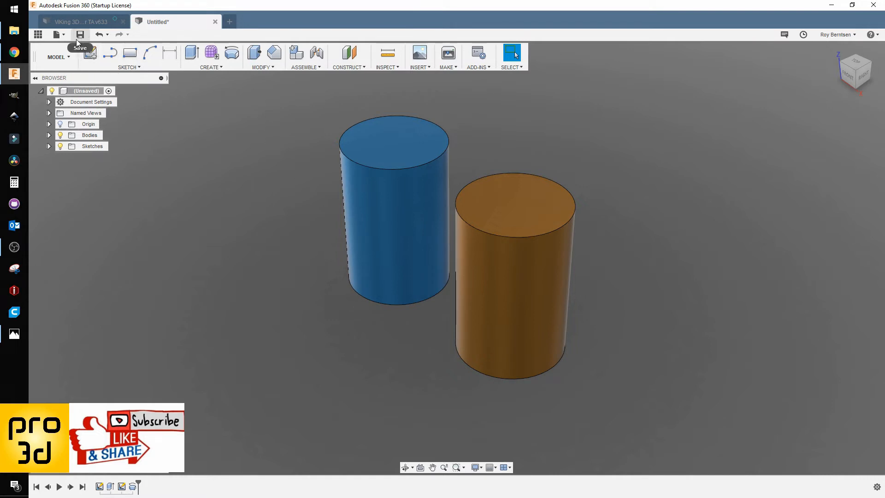
left_click(92, 54)
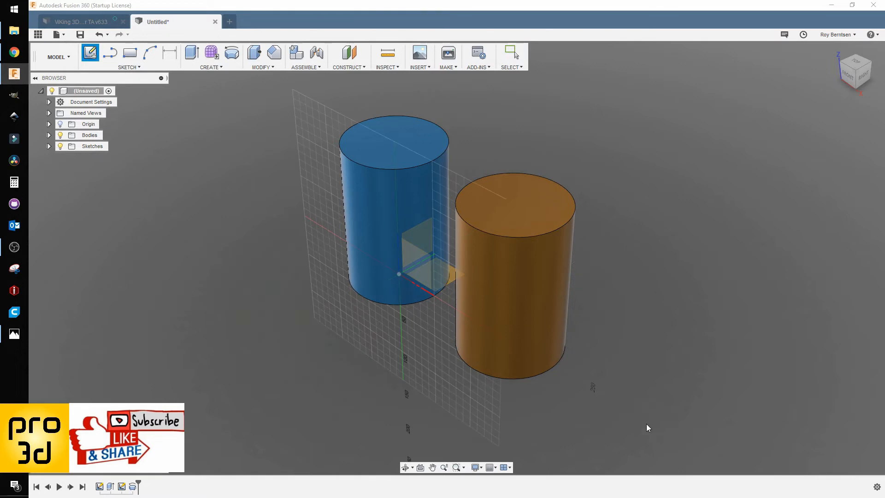
left_click(411, 402)
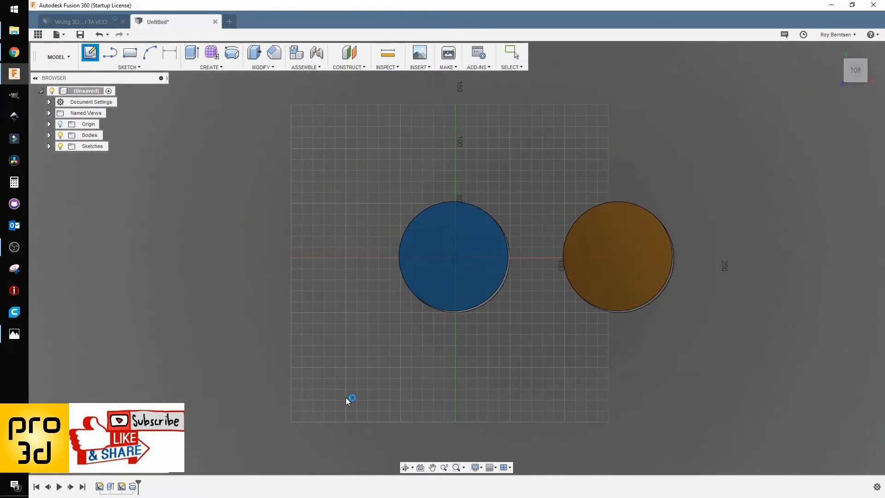
scroll(346, 397, "down", 5)
scroll(524, 389, "up", 3)
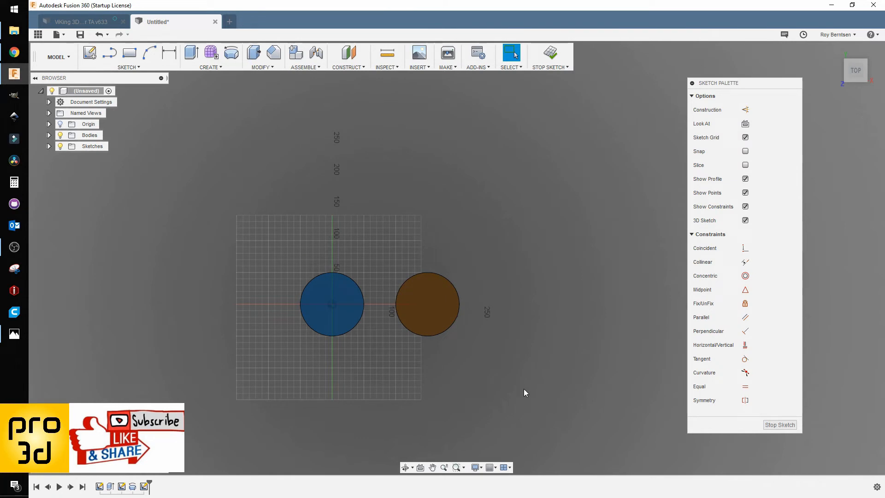
Draw a circle 100 mm in diameter beyond the gold cylinder, on the side away from the blue one.
key("c")
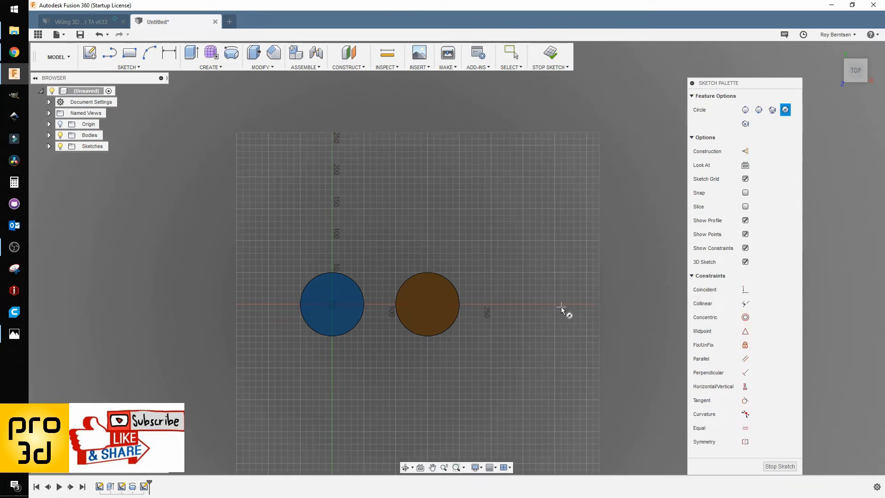
left_click(525, 306)
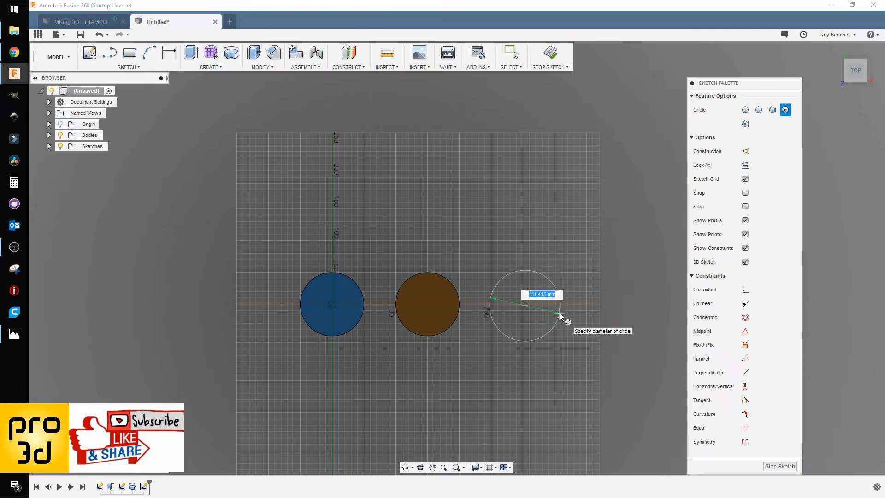
type("100")
key("Tab")
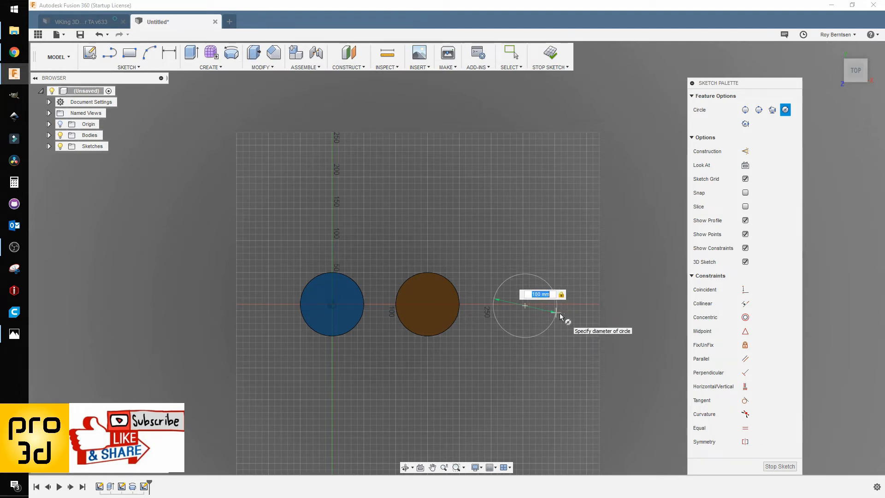
left_click(560, 315)
key("Escape")
Move the circle farther from the cylinders and onto the red axis, with its center about 347 mm from the origin.
scroll(559, 314, "up", 3)
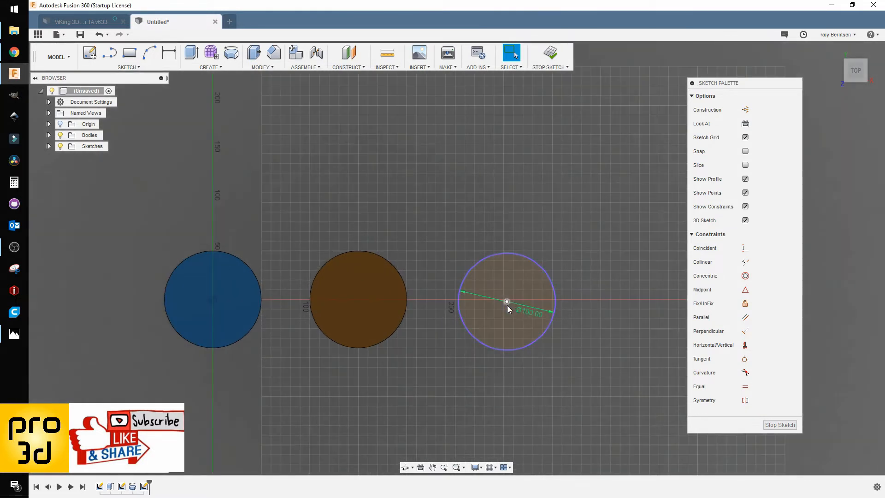
mouse_move(507, 307)
left_mouse_down()
mouse_move(516, 275)
mouse_move(534, 263)
mouse_move(526, 293)
left_mouse_up()
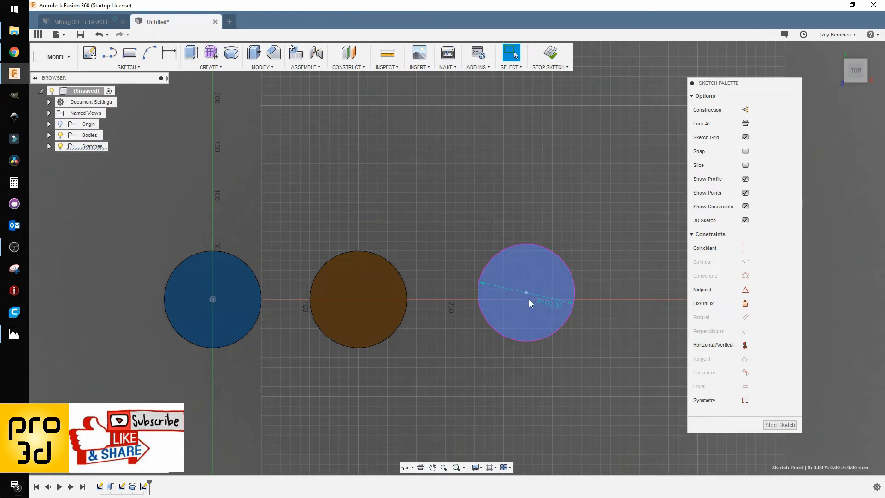
left_click_drag(527, 293, 549, 302)
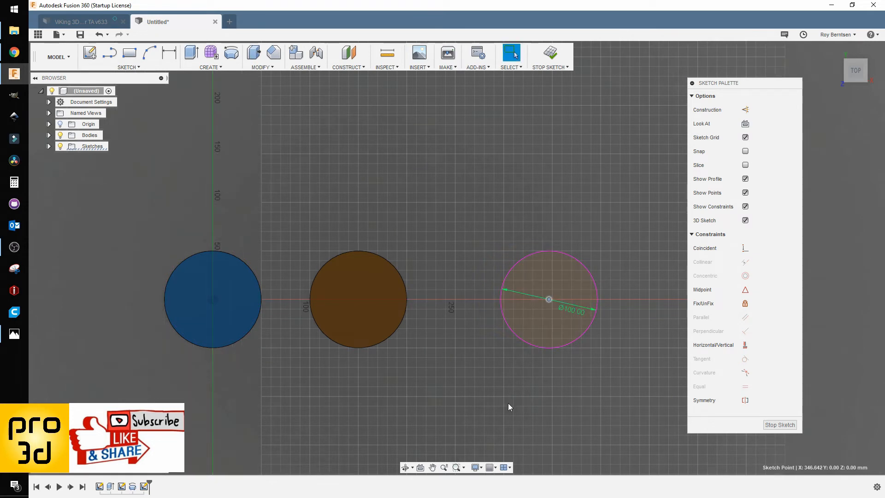
key("Escape")
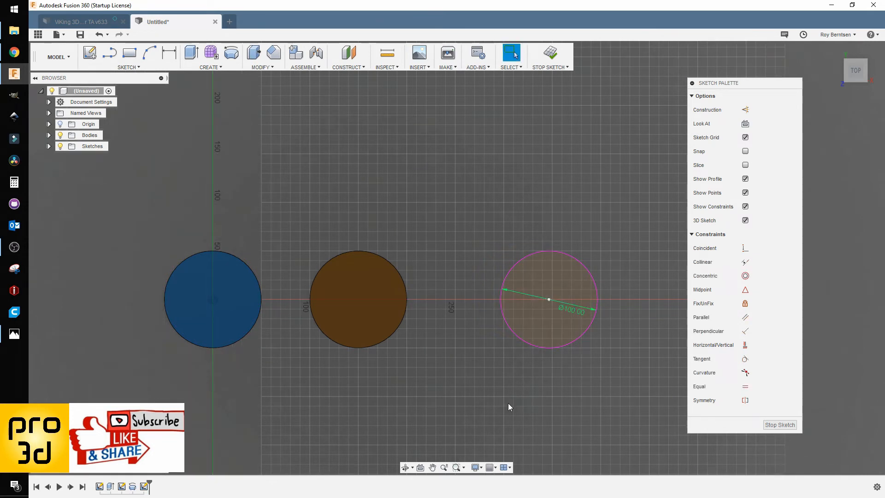
Draw a horizontal construction line from the origin to the circle's center.
key("l")
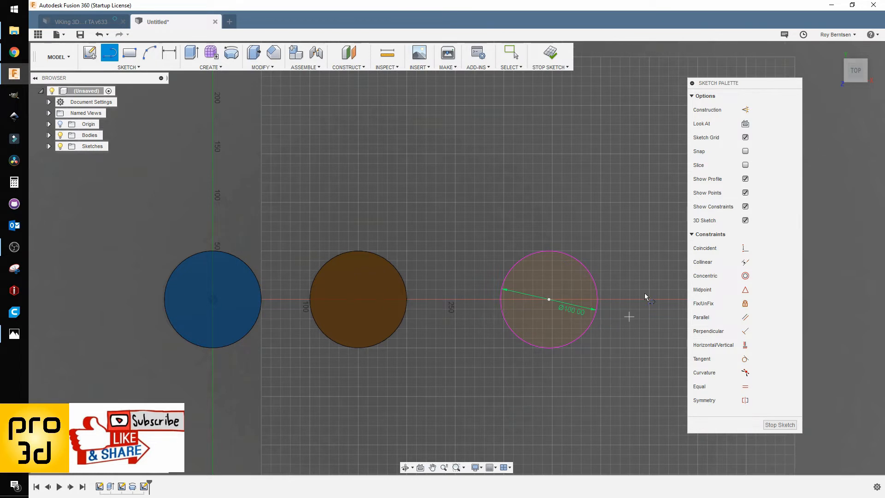
left_click(747, 111)
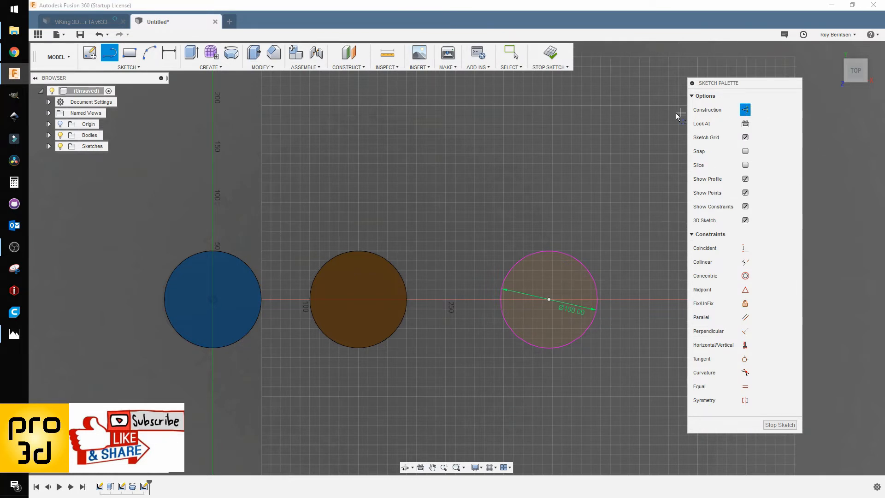
left_click(213, 299)
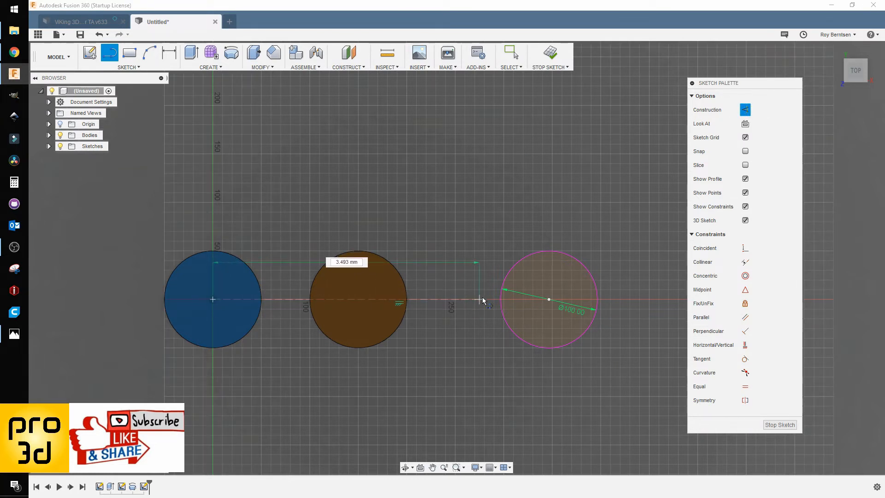
left_click(549, 299)
scroll(500, 372, "down", 1)
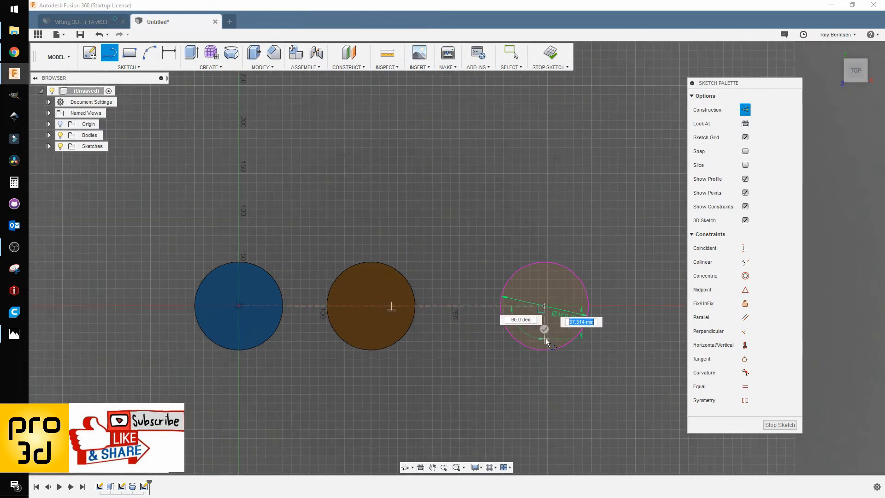
key("Escape")
Dimension the construction line from the origin to the circle's center as 300 mm, placing the dimension below the circles.
key("d")
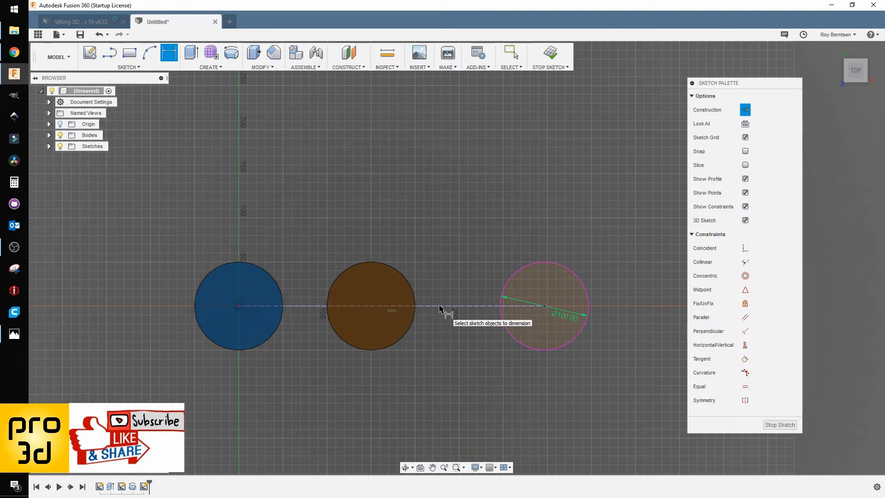
left_click(452, 376)
type("300")
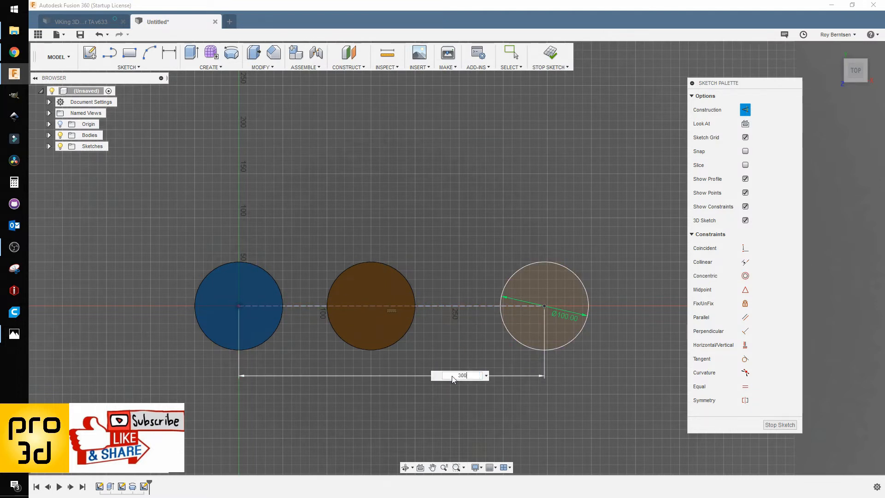
key("Return")
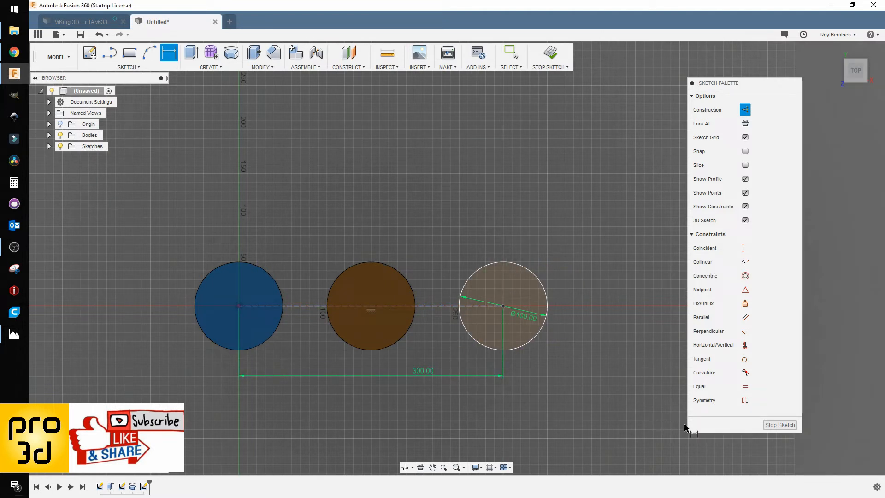
Finish the circle sketch and start a new sketch on the vertical front plane through the origin.
left_click(784, 425)
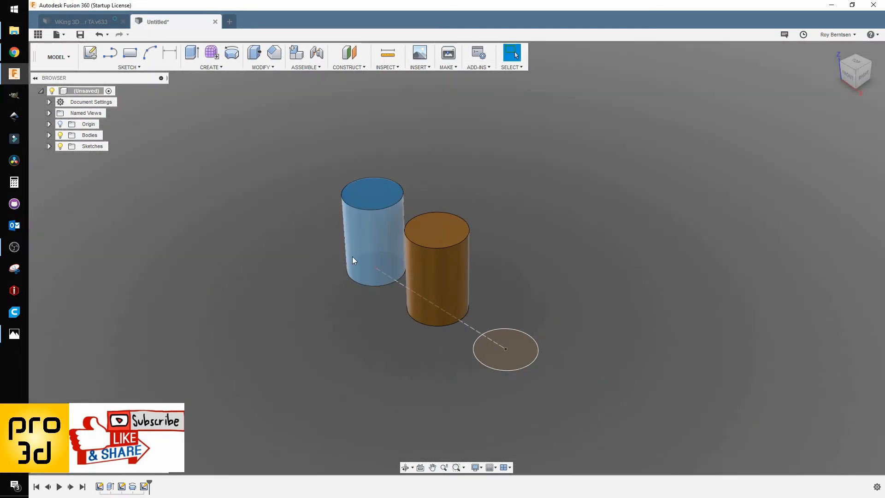
left_click(91, 52)
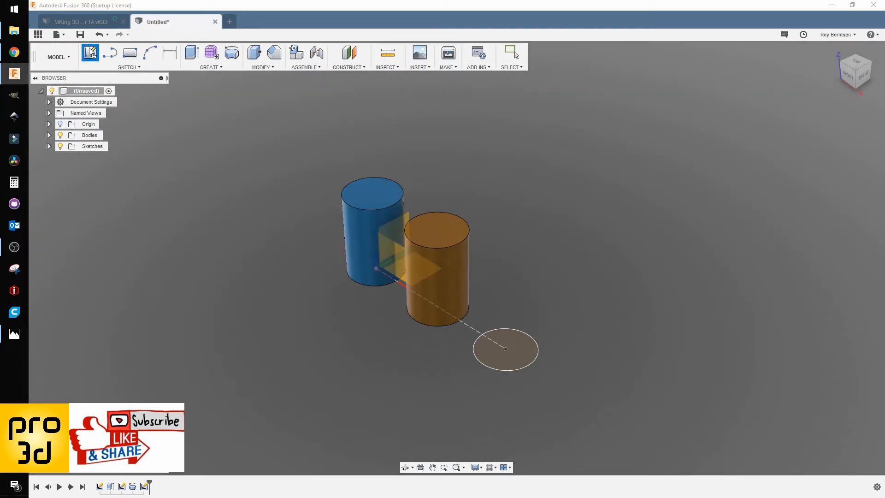
left_click(396, 270)
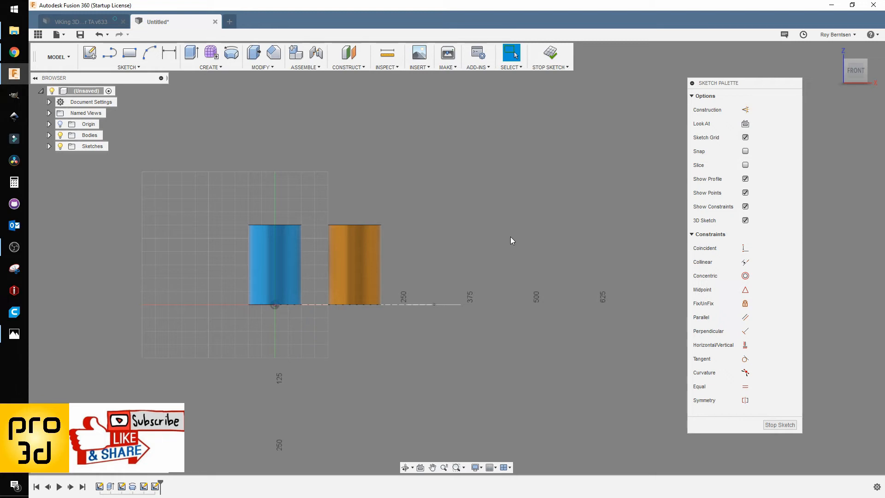
key("p")
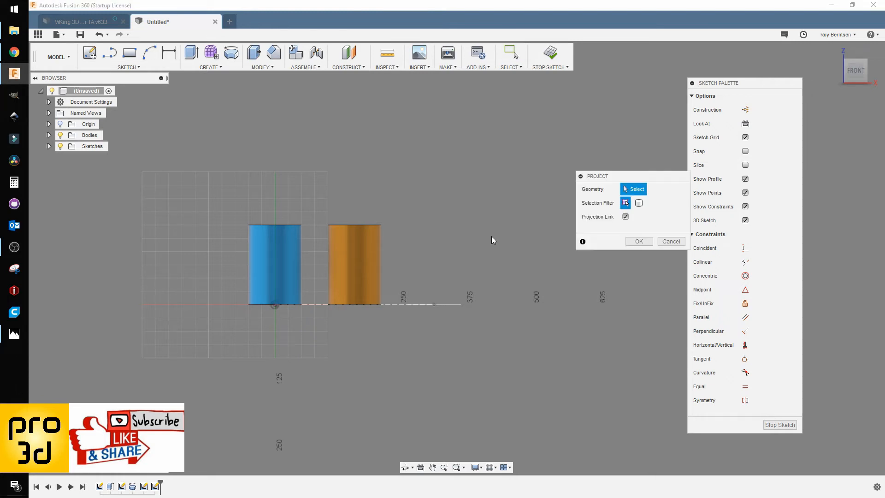
middle_click_drag(492, 236, 480, 277, "shift")
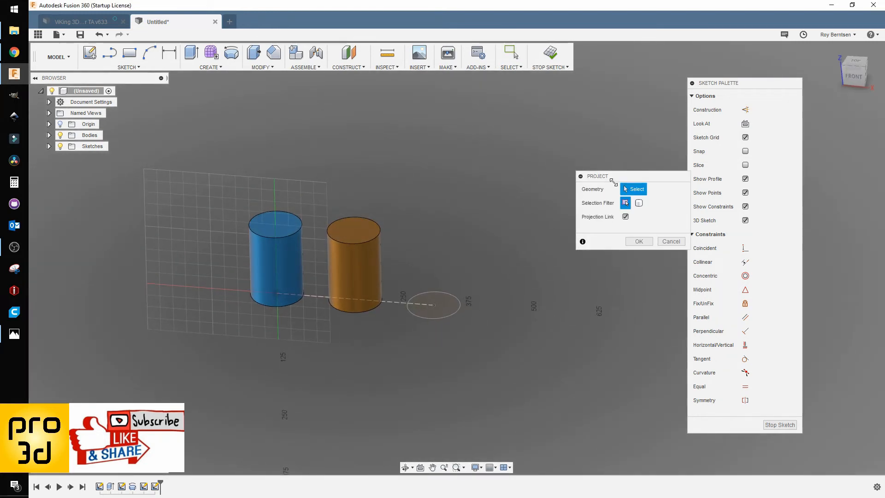
left_click(671, 241)
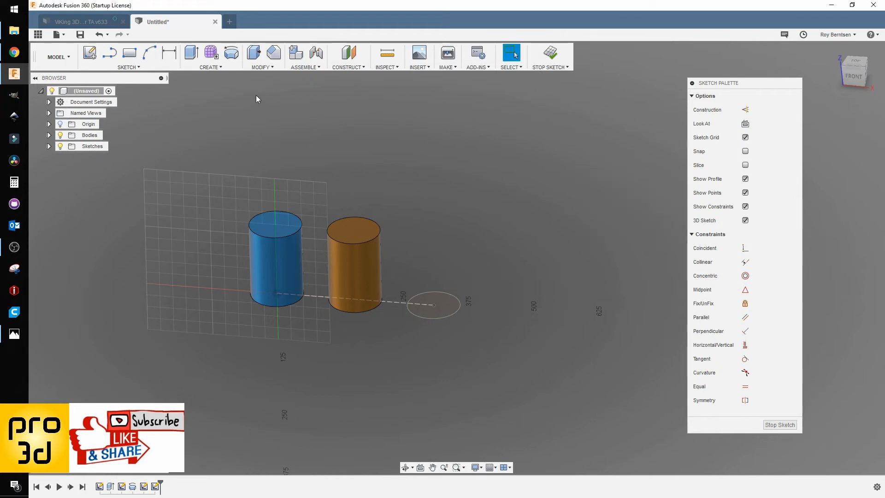
Project the flat circle beside the orange cylinder into the active front-plane sketch.
left_click(134, 68)
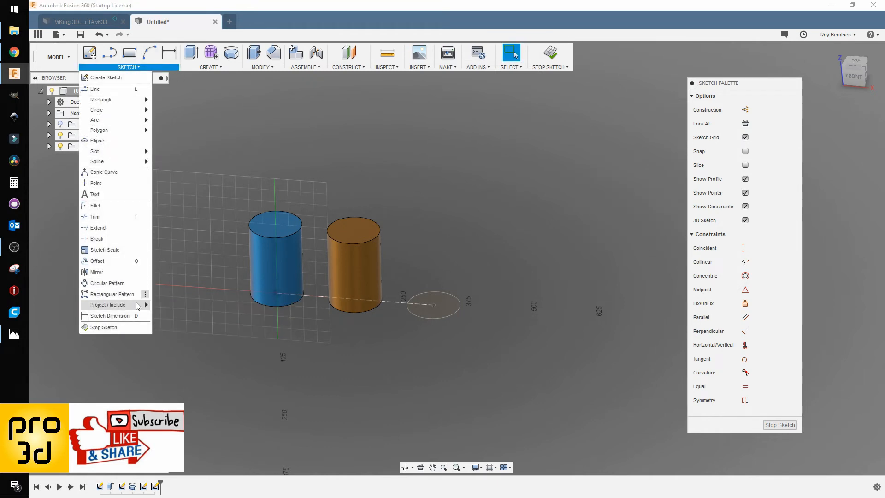
mouse_move(137, 306)
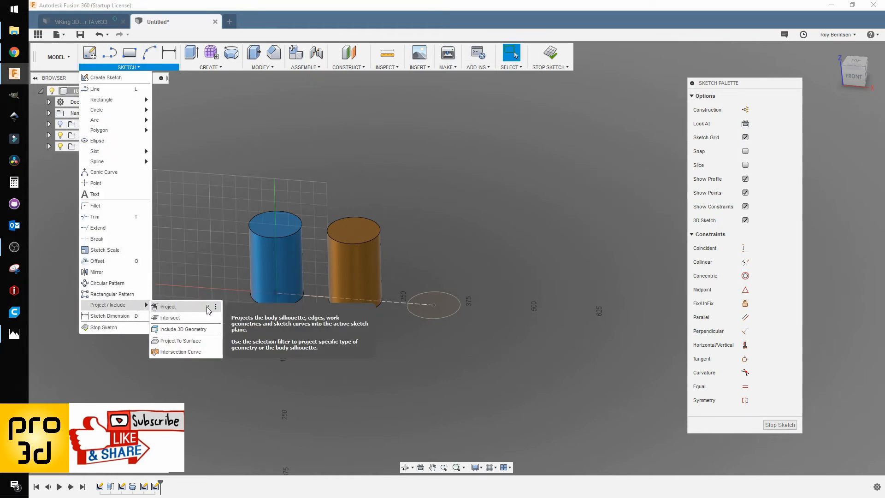
left_click(168, 308)
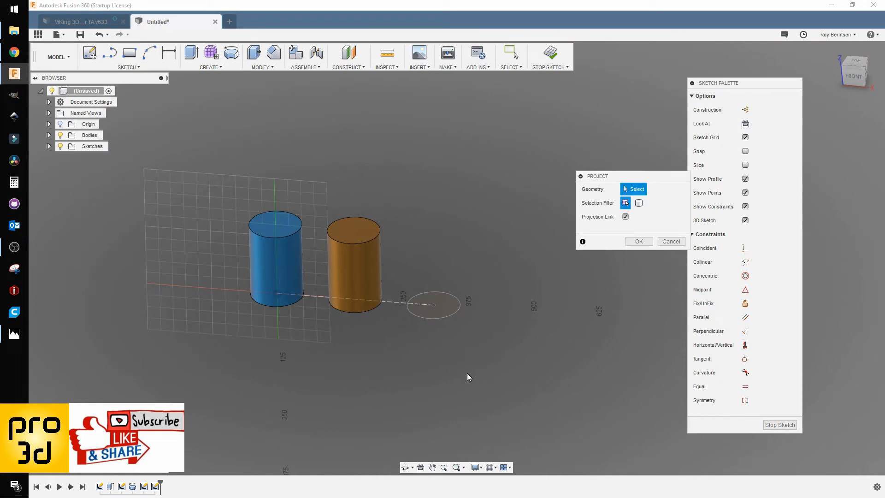
left_click(446, 317)
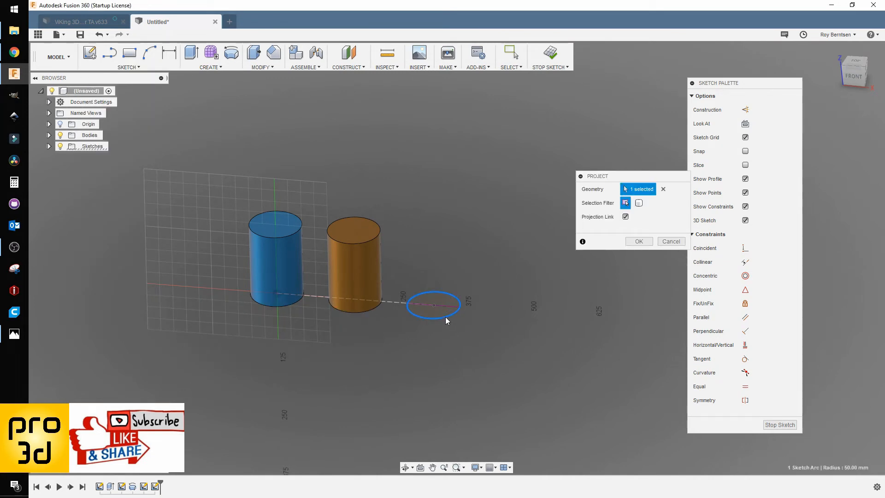
left_click(646, 242)
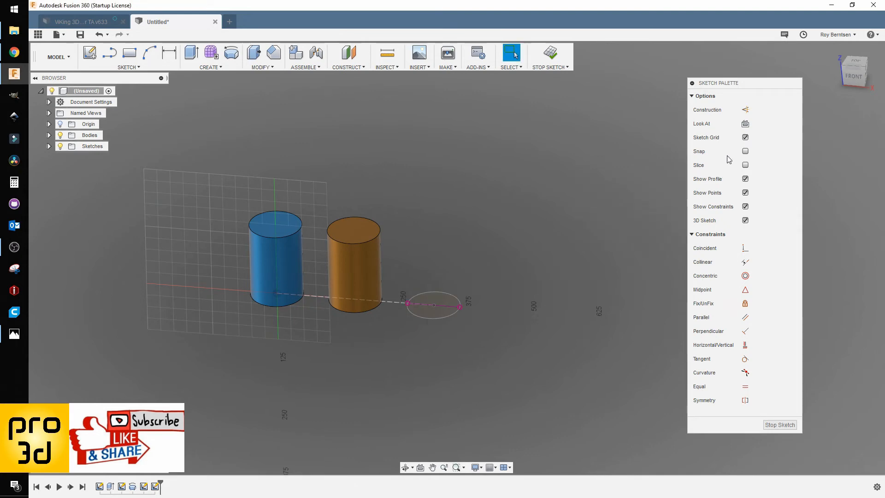
Draw a vertical line about 203 mm long upward from the center of the projected circle.
left_click(746, 124)
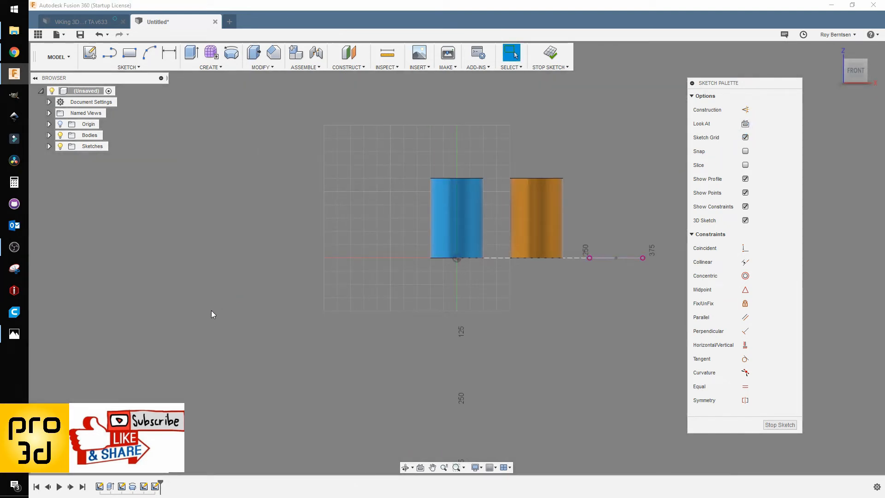
scroll(527, 245, "up", 3)
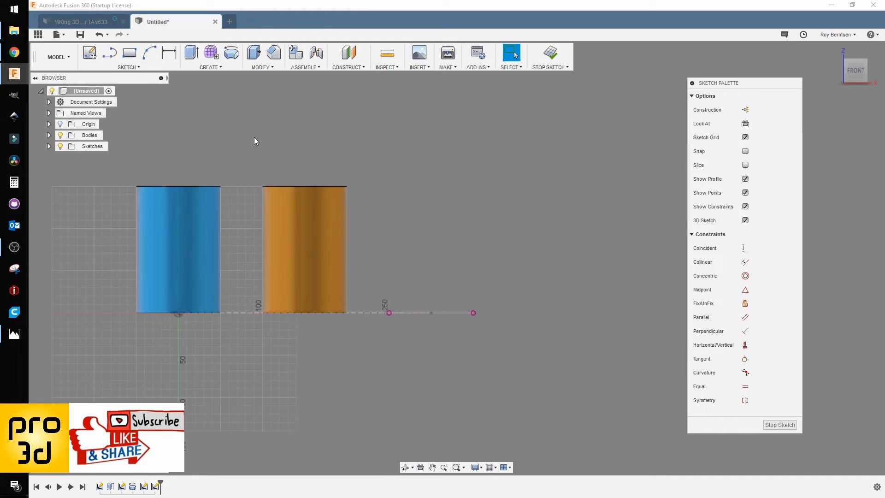
left_click(109, 52)
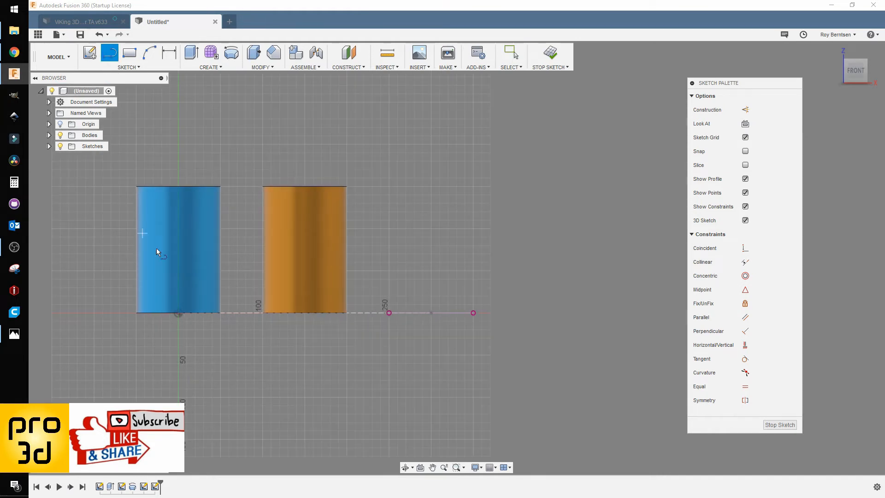
left_click(431, 313)
middle_click_drag(503, 268, 496, 279, "shift")
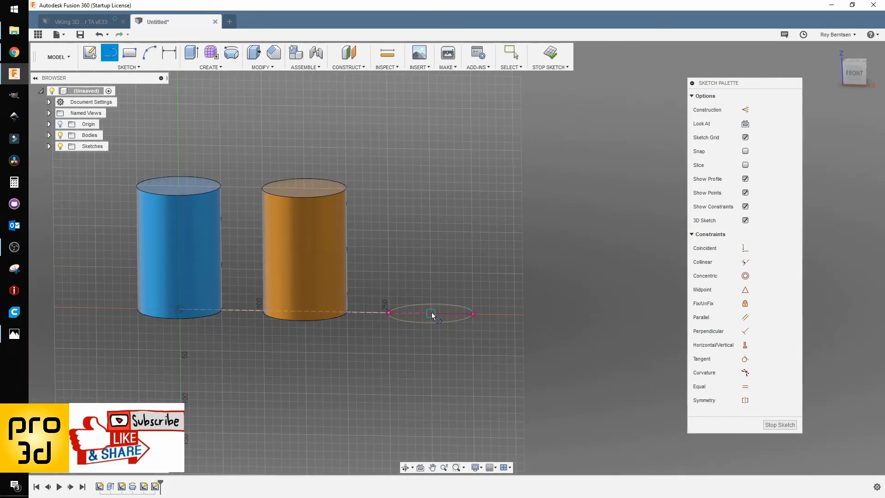
left_click(746, 125)
scroll(205, 321, "down", 3)
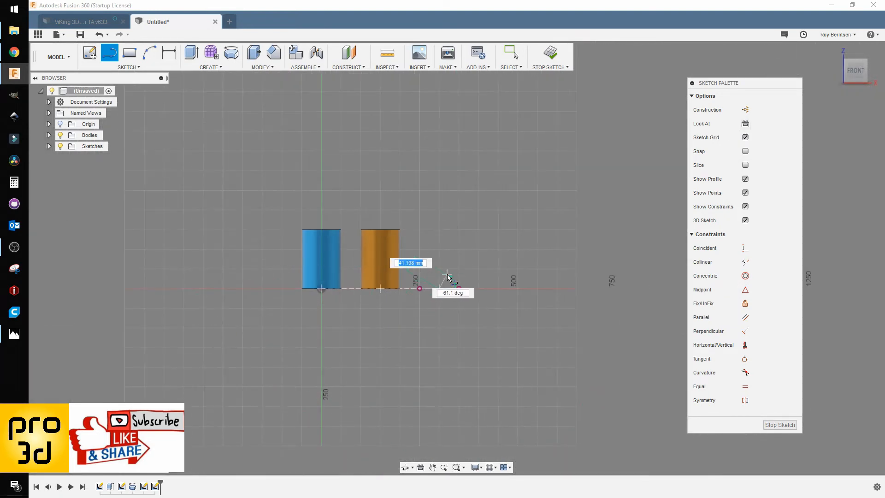
left_click(439, 209)
key("Escape")
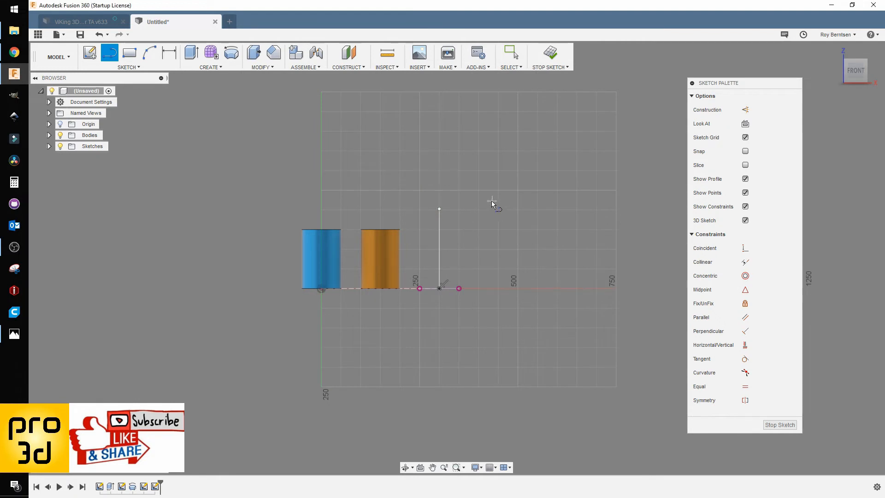
Dimension the vertical line's length as 150 mm and finish the sketch.
scroll(489, 203, "up", 2)
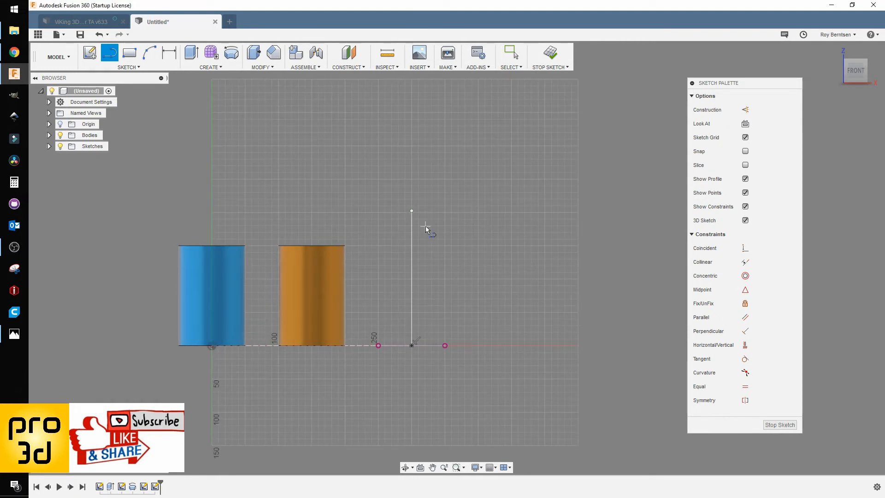
left_click(169, 52)
left_click(412, 275)
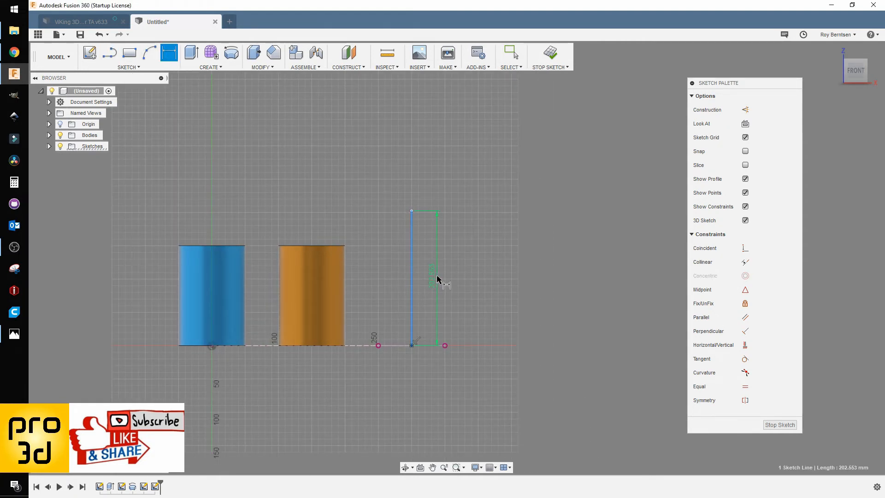
left_click(438, 277)
type("150")
key("Return")
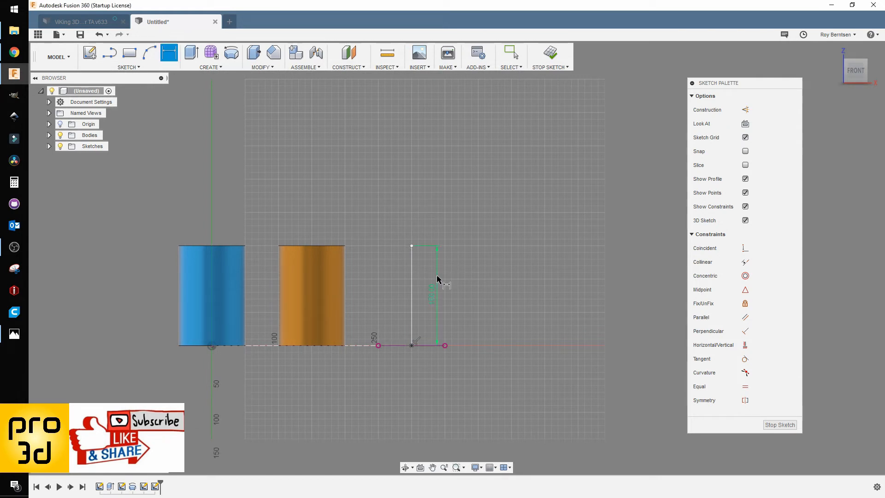
left_click(550, 50)
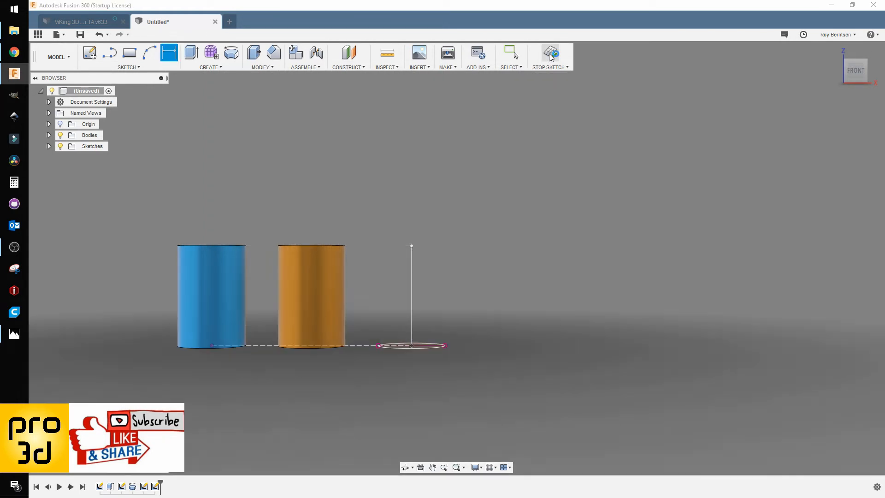
Sweep the circle profile along the vertical line as a new body, using a single perpendicular path.
scroll(507, 374, "up", 4)
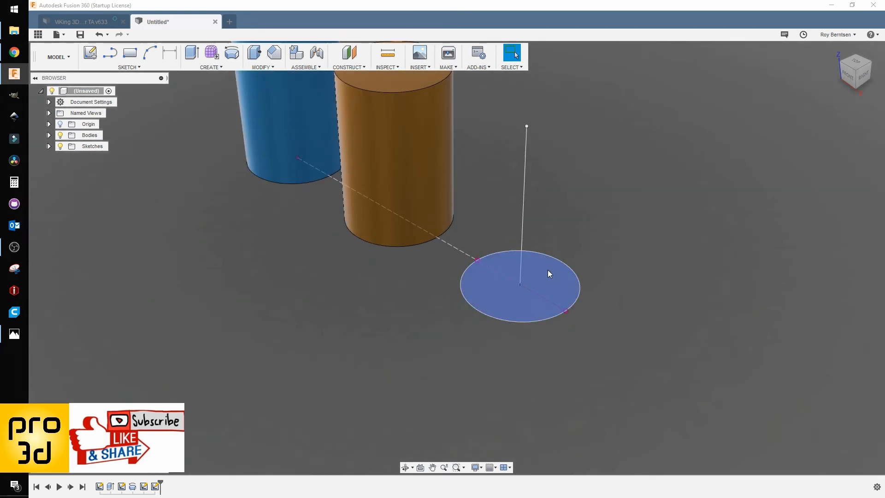
left_click(208, 67)
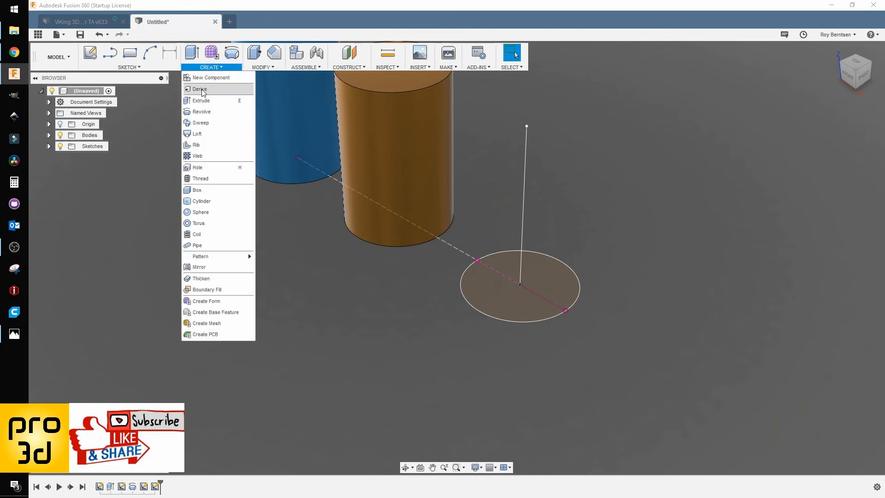
left_click(198, 123)
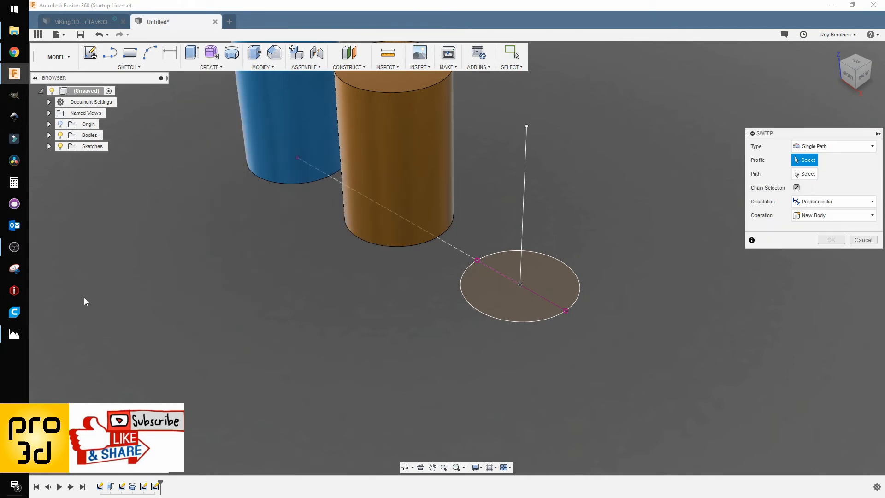
left_click(562, 292)
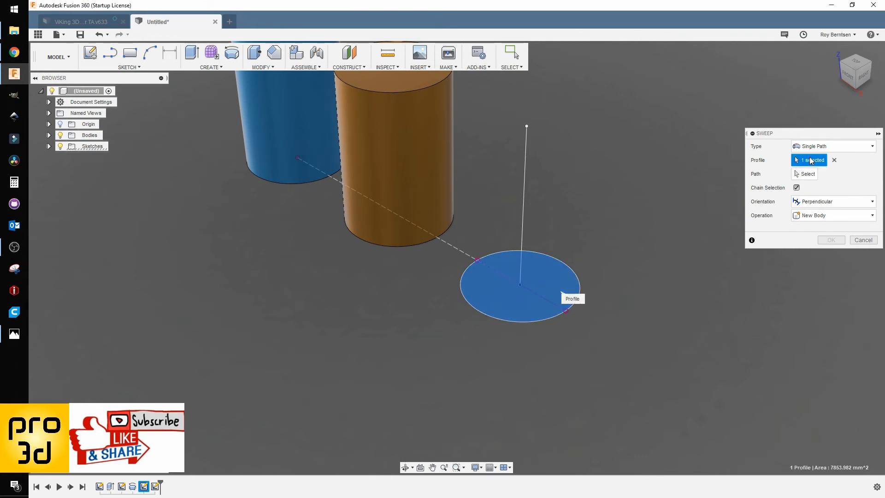
left_click_drag(795, 137, 677, 144)
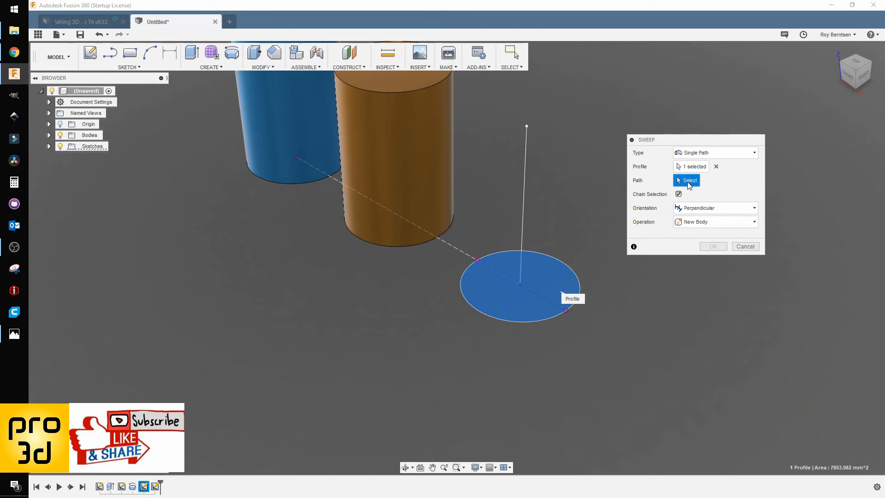
left_click(524, 190)
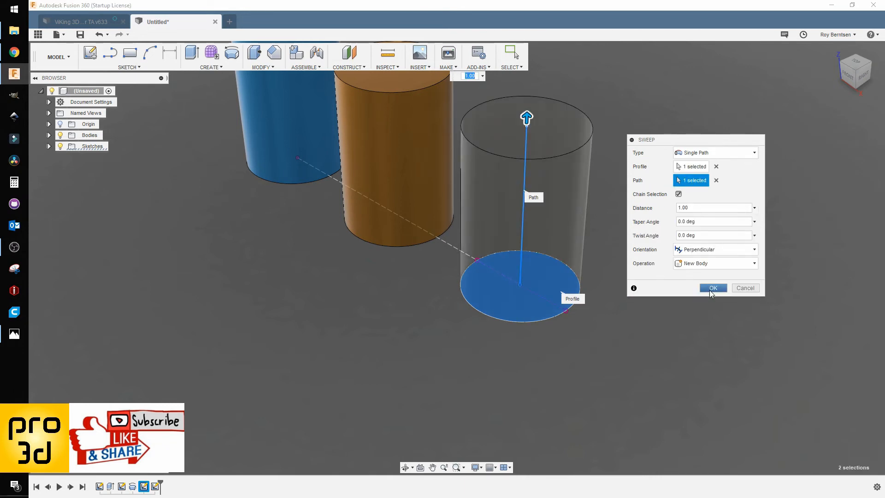
left_click(713, 288)
Apply the V-King 01 appearance from the favorites to the swept cylinder.
scroll(669, 309, "down", 4)
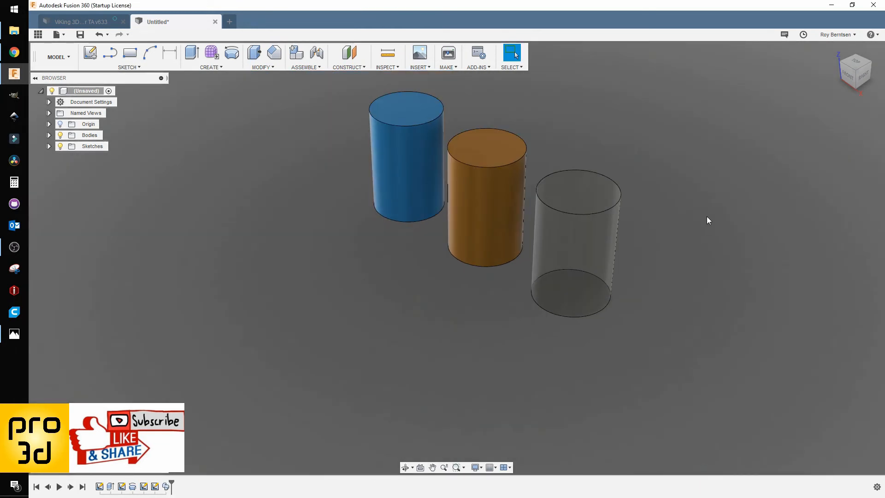
scroll(699, 216, "down", 1)
scroll(741, 132, "up", 2)
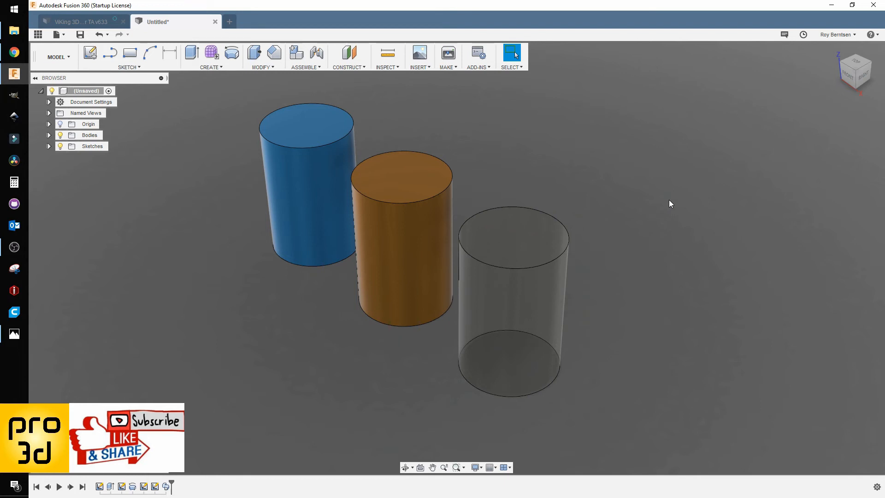
key("a")
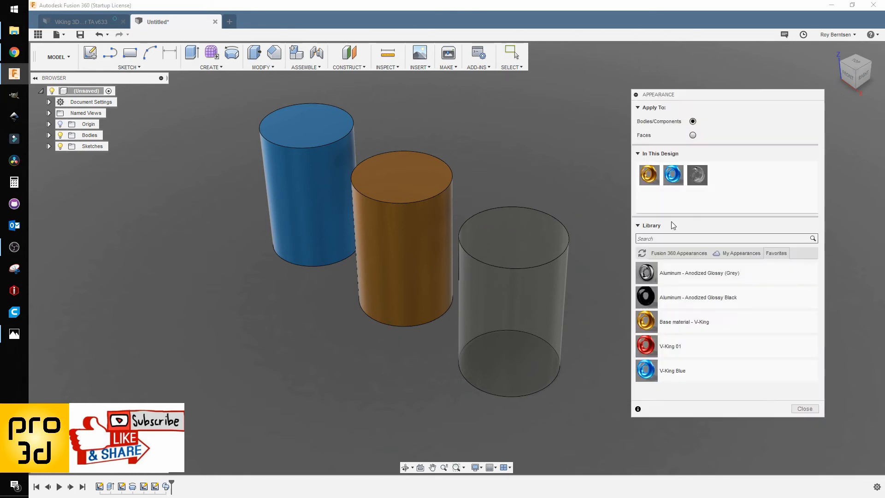
left_click_drag(656, 350, 563, 319)
left_click(804, 409)
Start a new sketch on the horizontal ground plane through the origin.
scroll(577, 267, "down", 3)
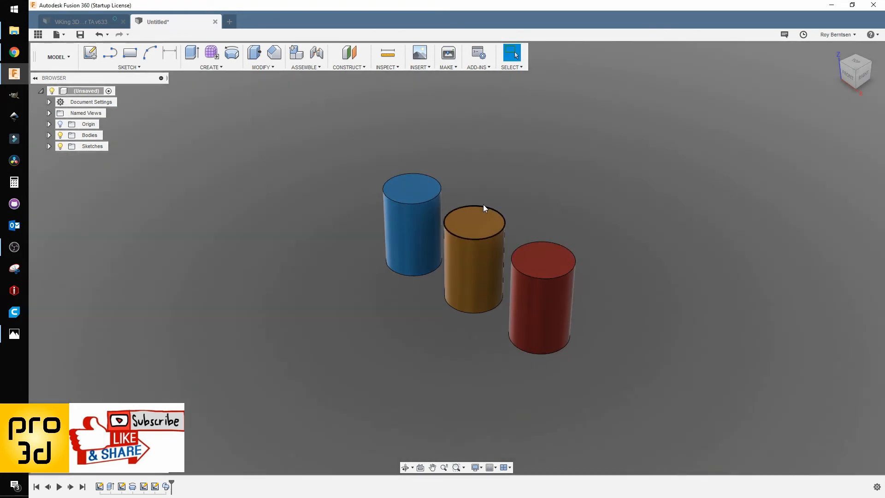
left_click(219, 66)
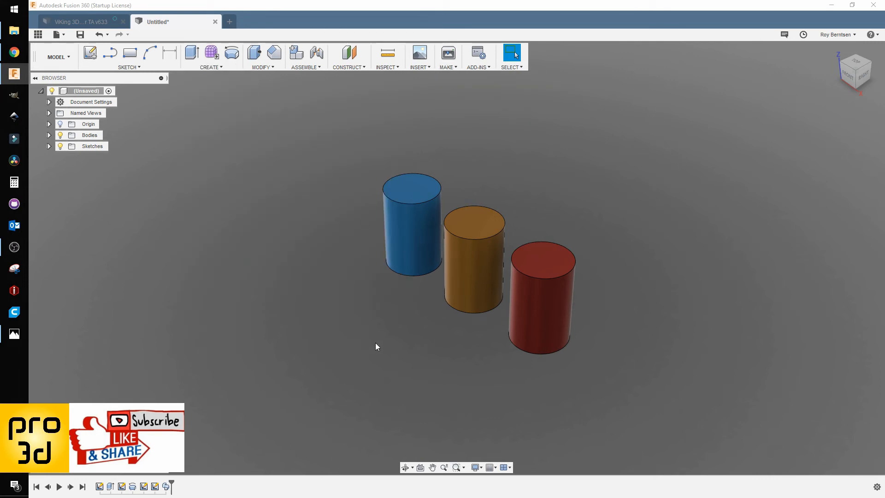
left_click(90, 54)
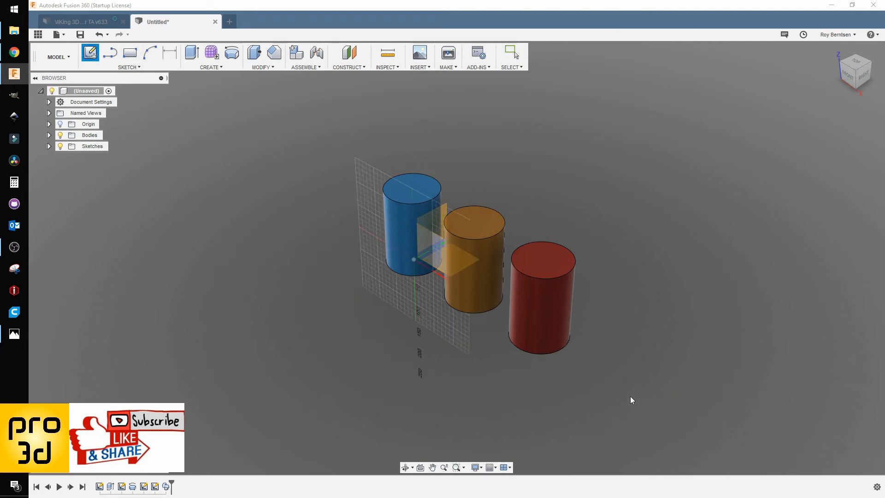
left_click(461, 405)
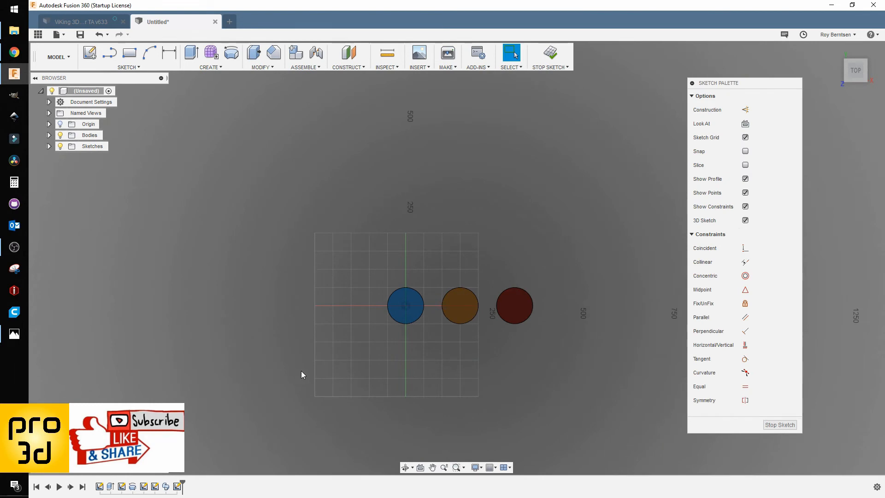
key("c")
scroll(300, 368, "up", 3)
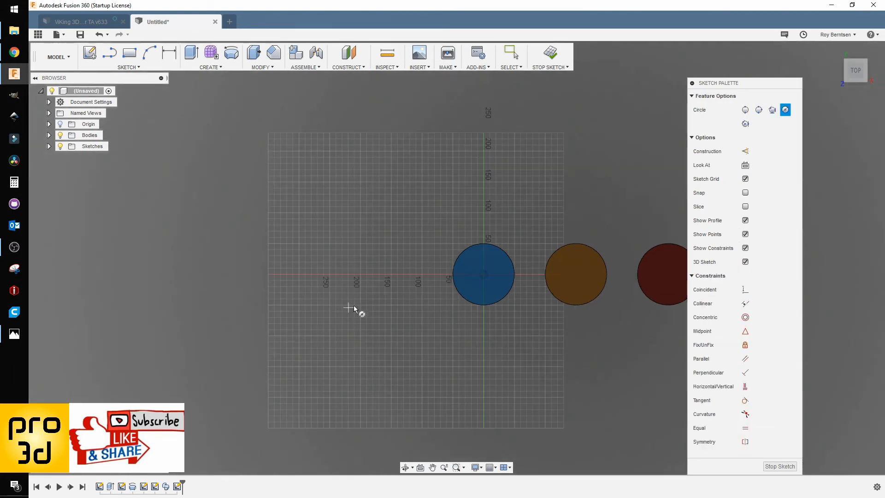
left_click(364, 268)
type("100")
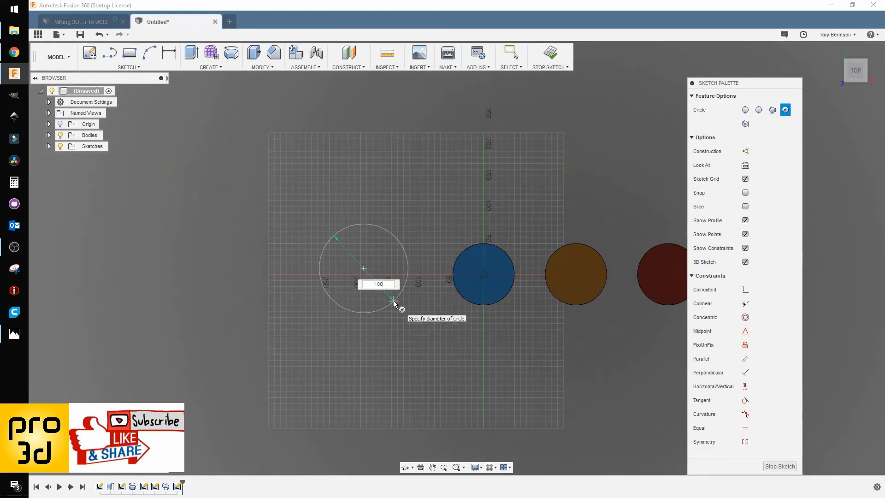
key("Tab")
key("BackSpace")
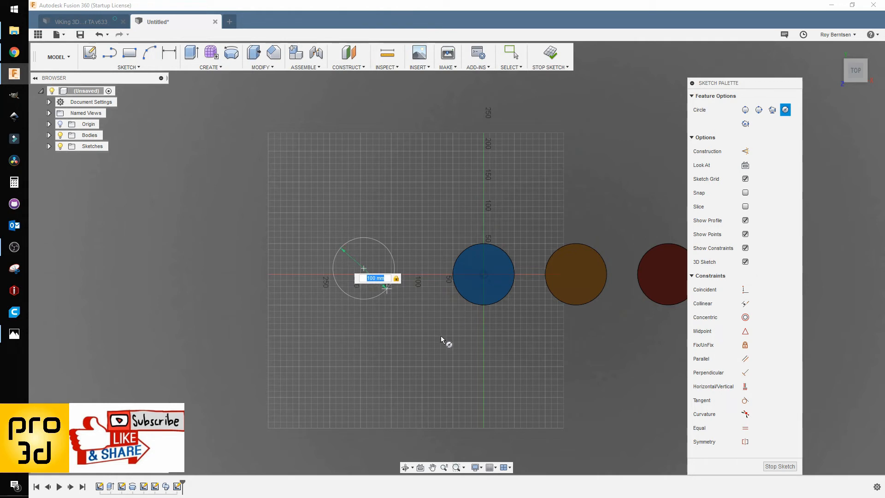
Draw a regular, non-construction circle 100 mm in diameter, centred on the horizontal axis on the free side of the blue cylinder.
left_click(745, 150)
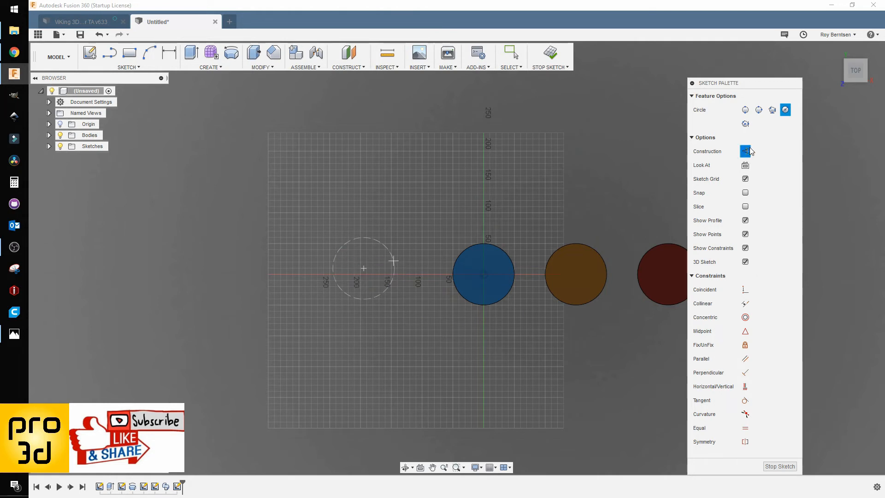
key("Escape")
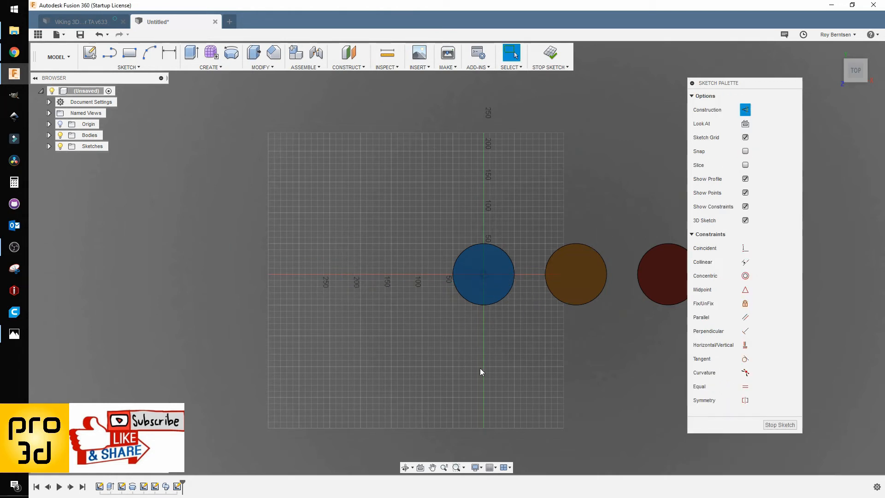
key("c")
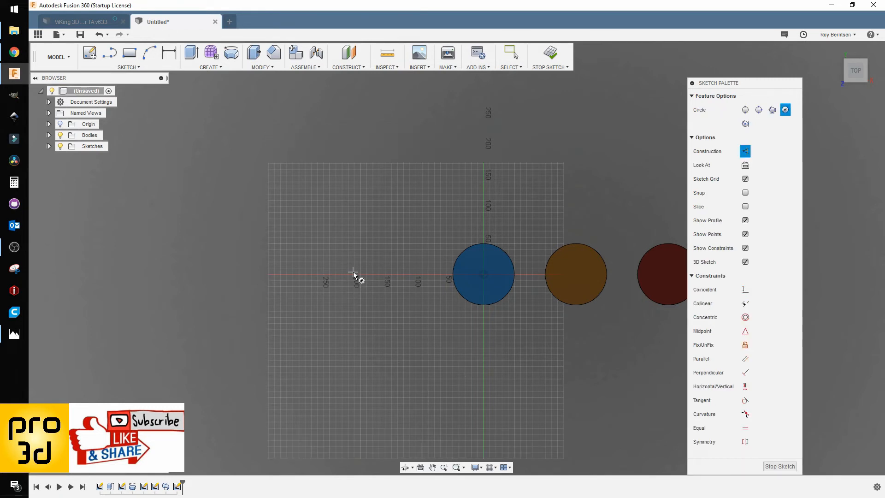
left_click(128, 67)
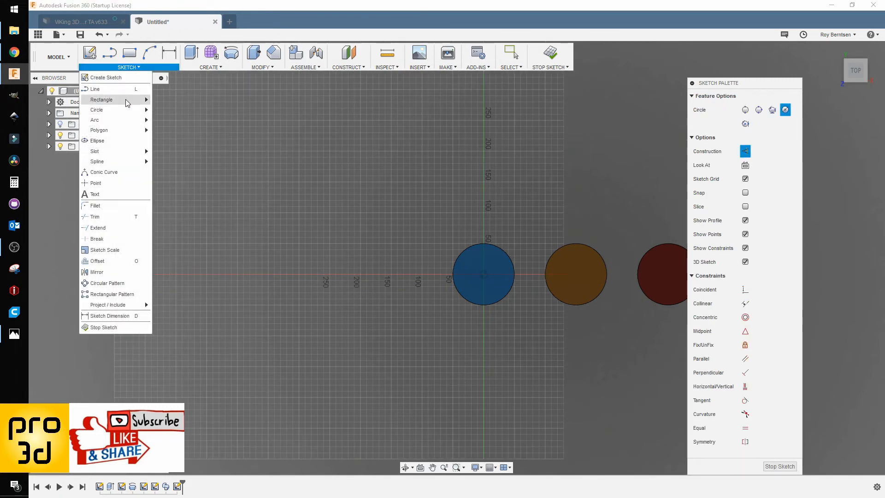
left_click(165, 111)
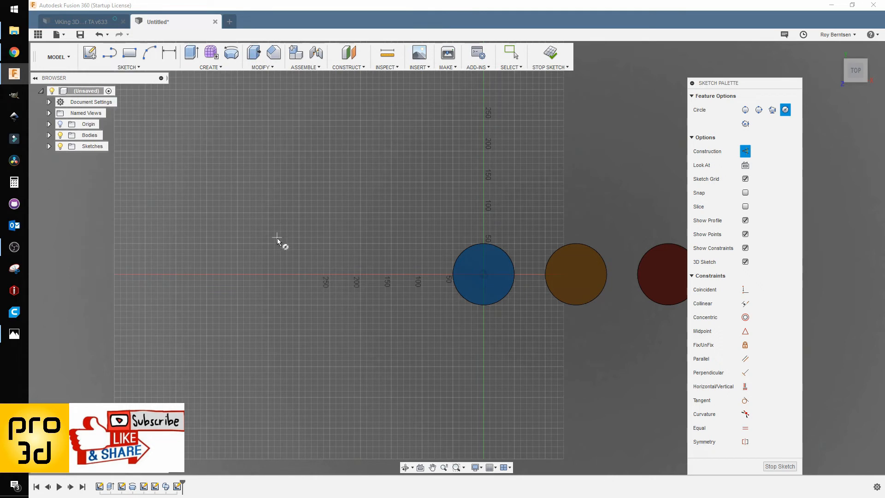
left_click(304, 274)
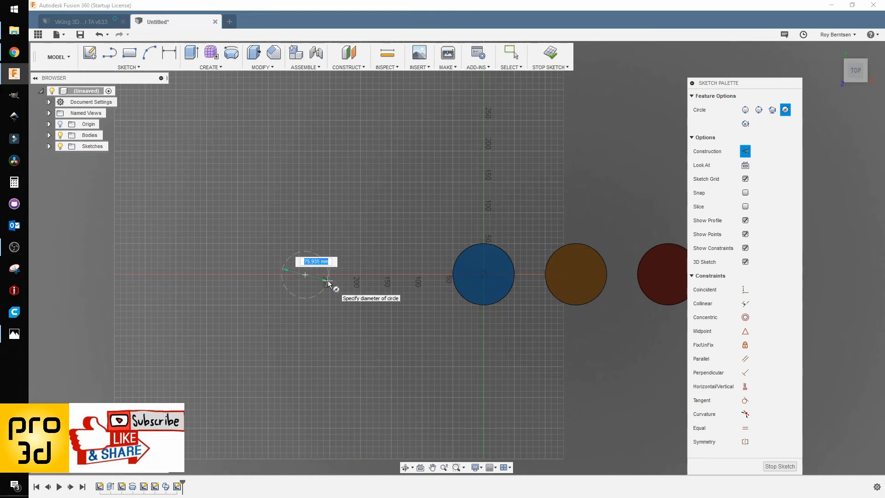
left_click(745, 151)
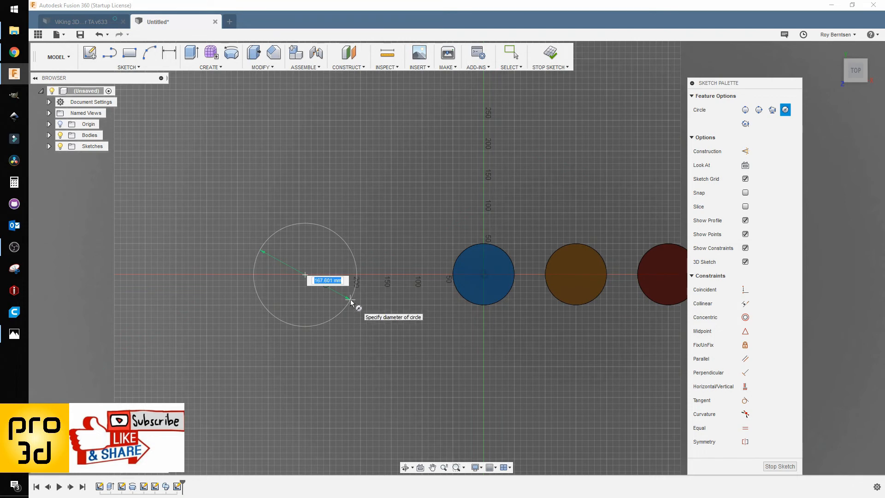
type("100")
key("Tab")
key("Return")
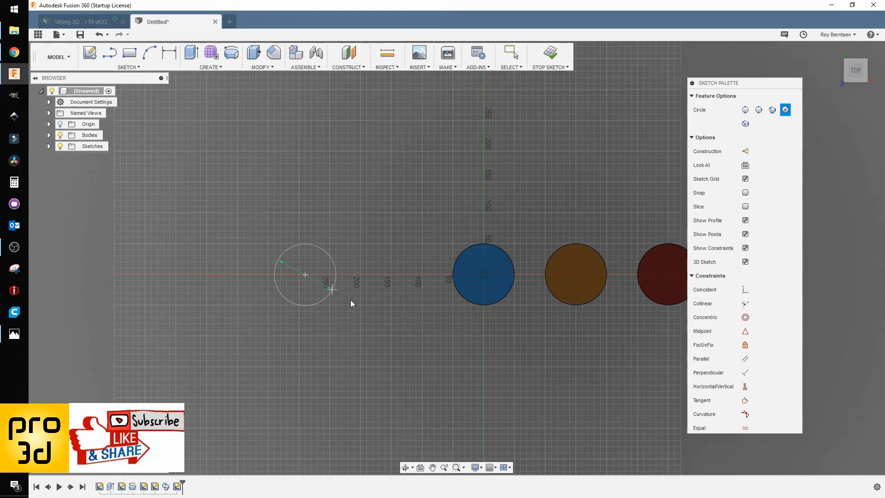
Draw a horizontal construction line from the origin at the blue cylinder's centre toward the new circle.
left_click(110, 53)
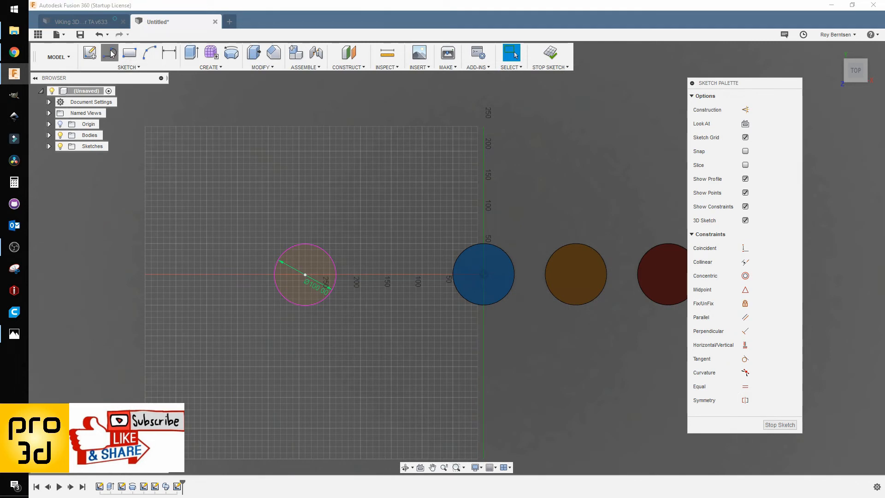
left_click(484, 274)
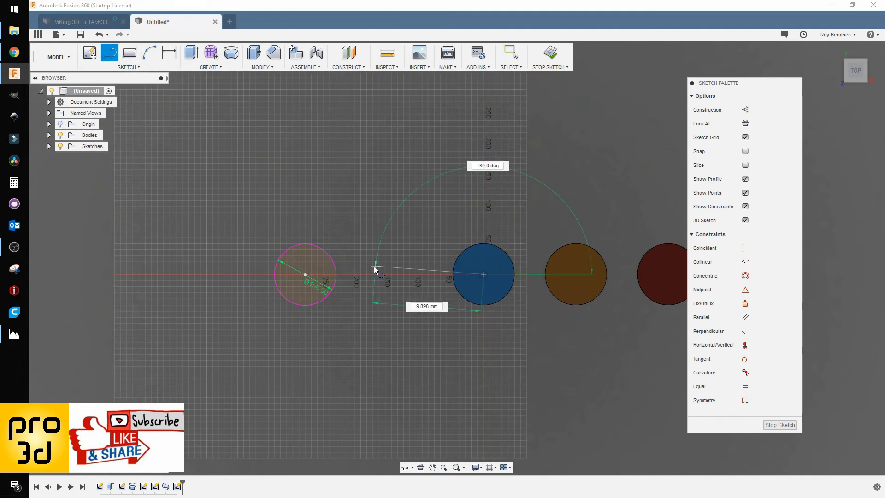
left_click(746, 110)
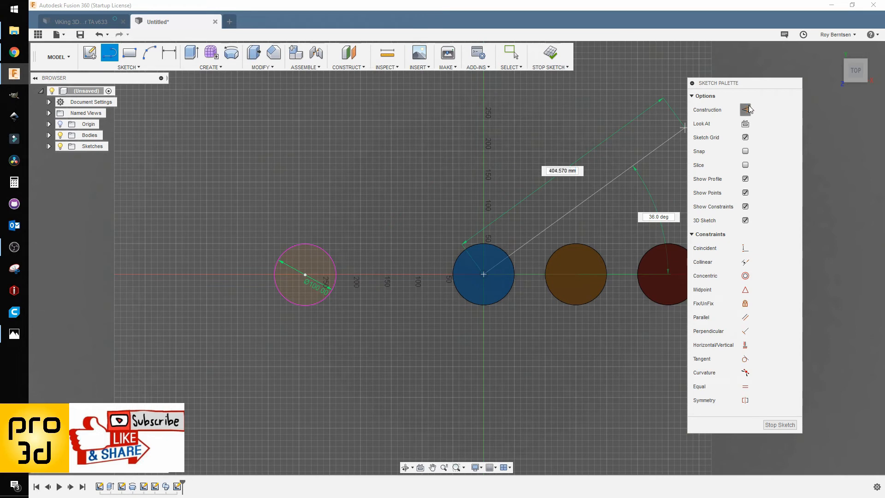
left_click(362, 273)
key("Escape")
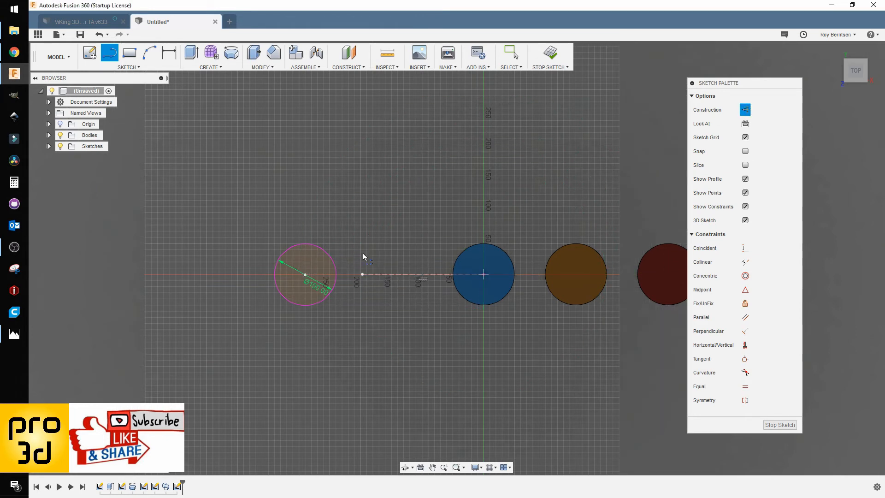
Constrain the free end of the construction line coincident with the circle's centre point.
scroll(349, 275, "up", 2)
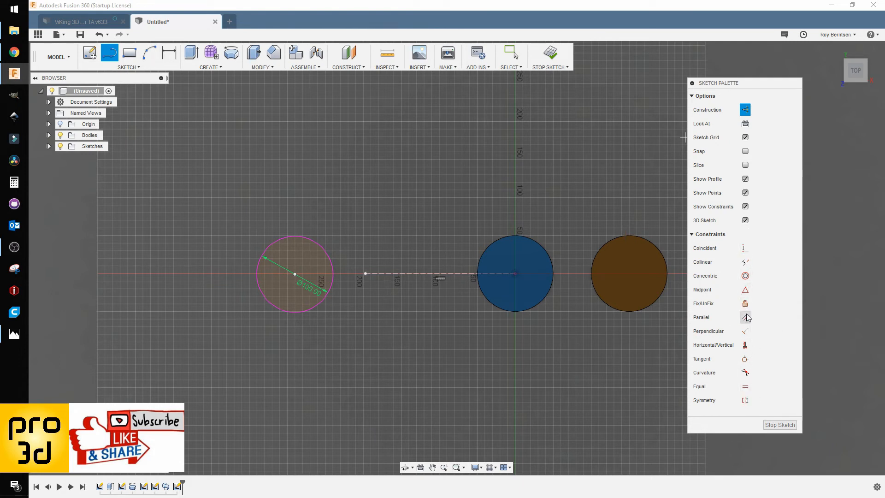
left_click(745, 250)
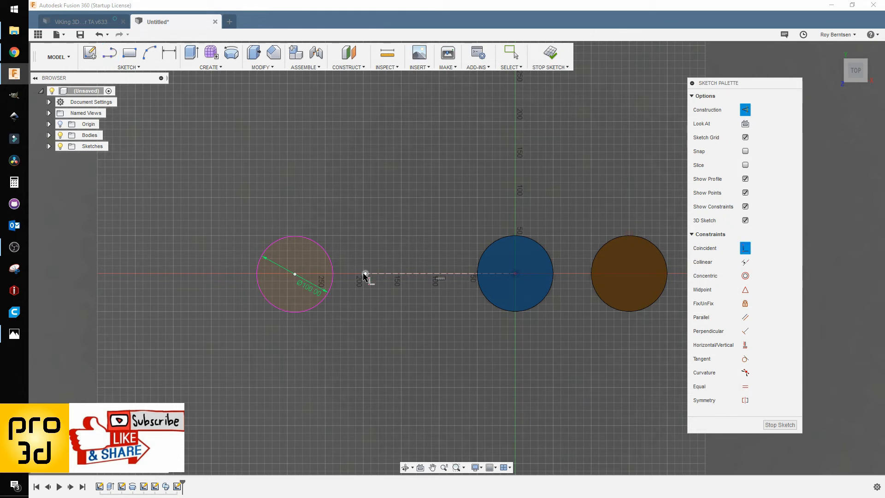
left_click(364, 273)
left_click(295, 274)
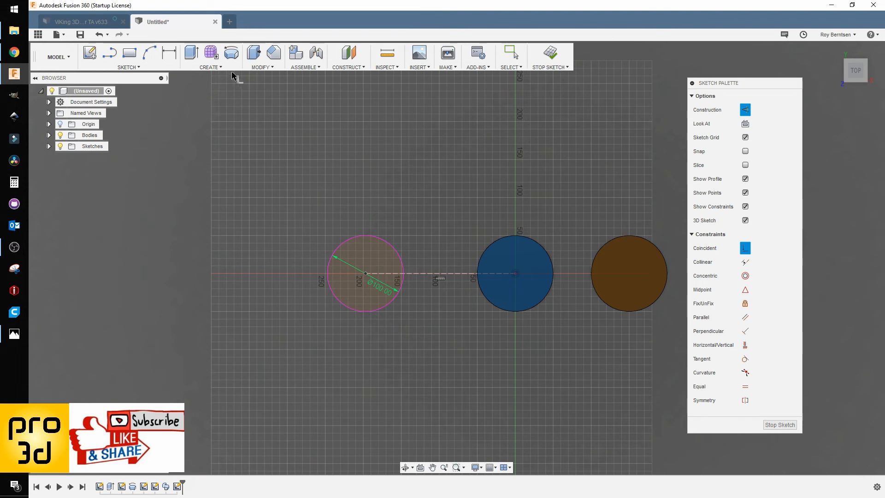
Dimension the construction line's length as 100 mm.
left_click(169, 53)
left_click(416, 273)
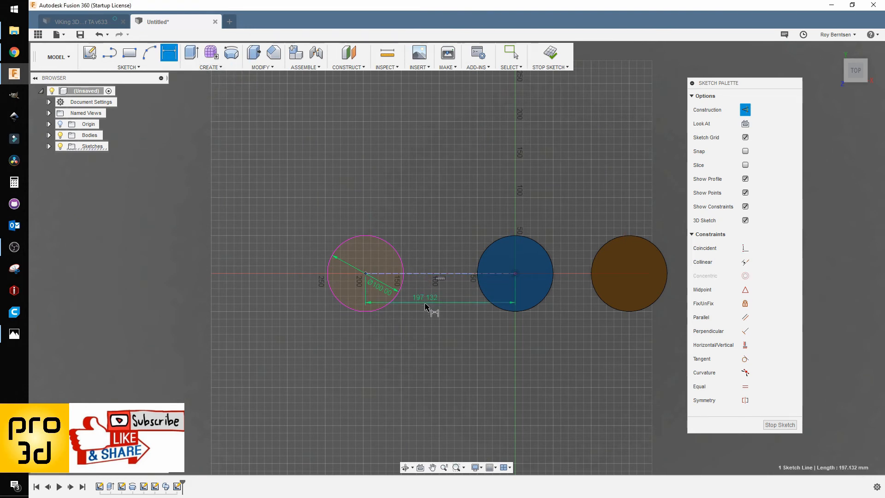
left_click(427, 322)
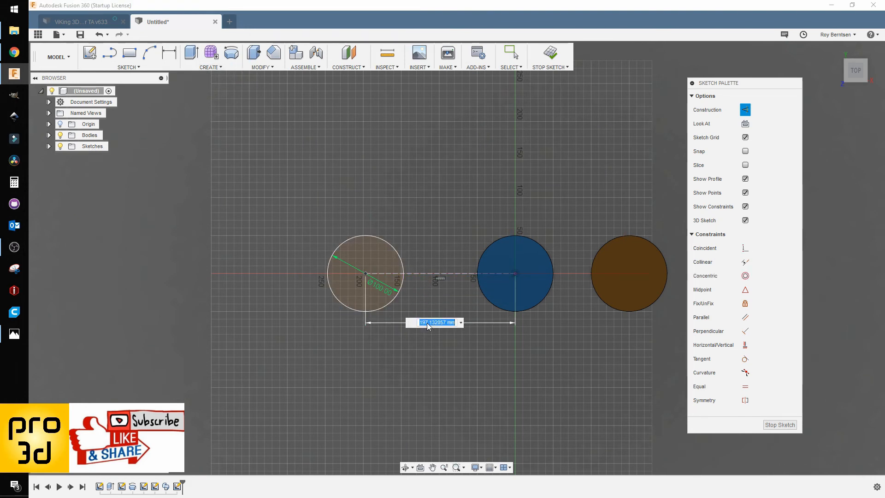
type("100")
key("Return")
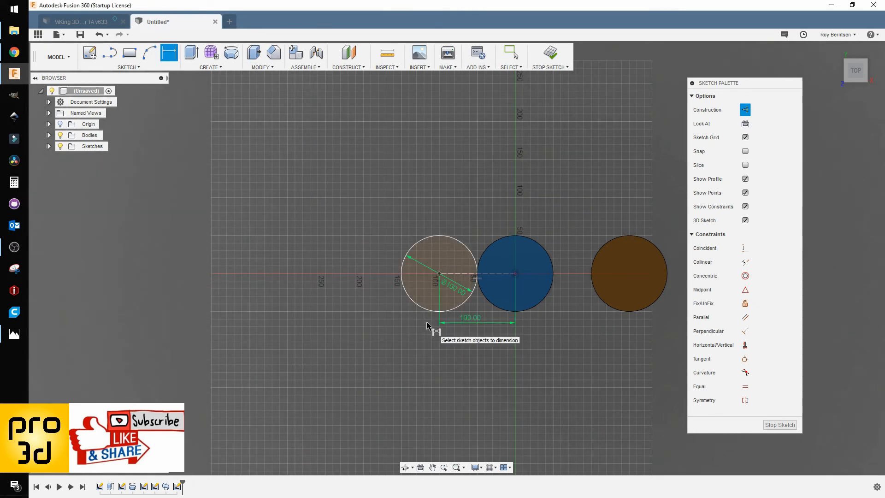
Change the construction line's length dimension to 150 mm and finish the sketch.
double_click(474, 318)
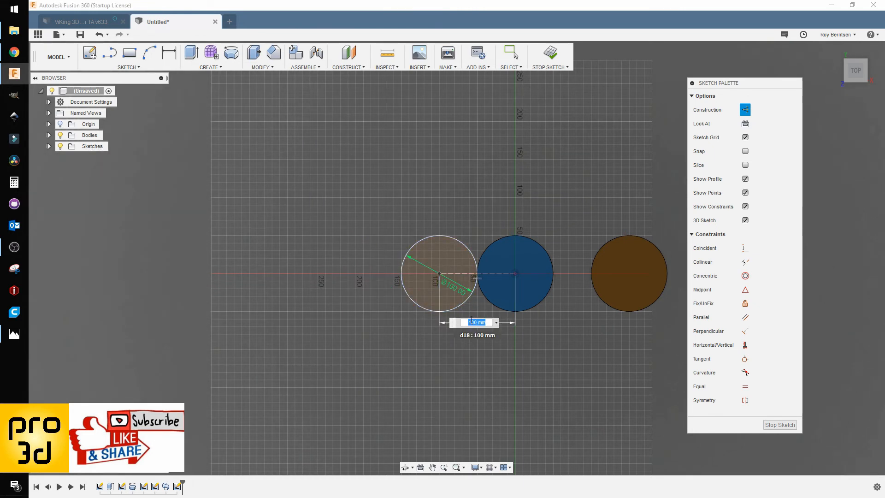
type("150")
key("Return")
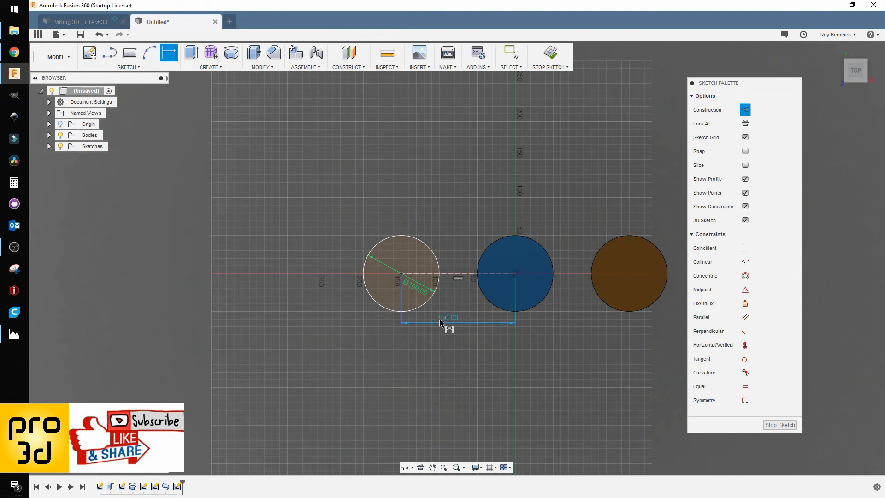
scroll(284, 339, "down", 2)
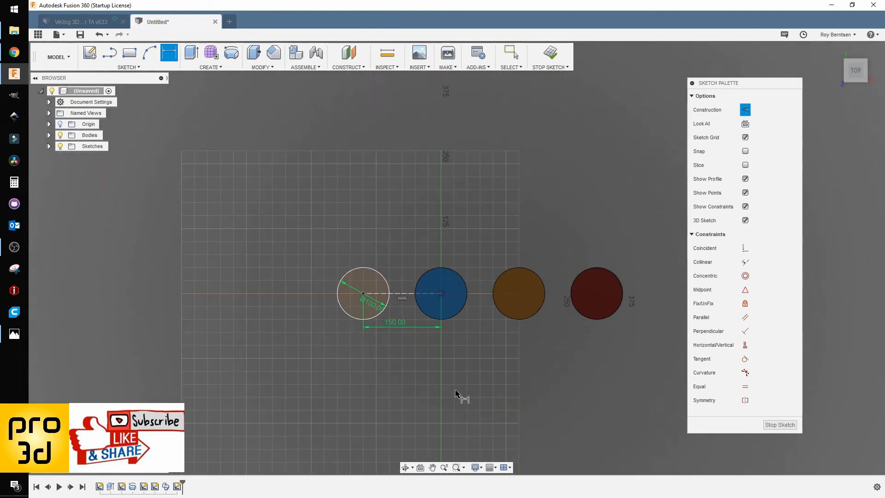
left_click(780, 424)
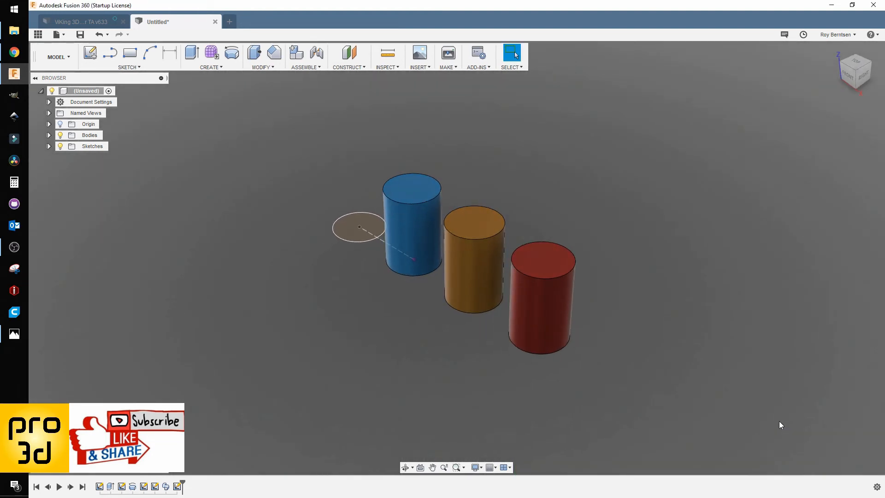
Create a construction plane offset 150 mm above the circle profile.
scroll(341, 163, "up", 3)
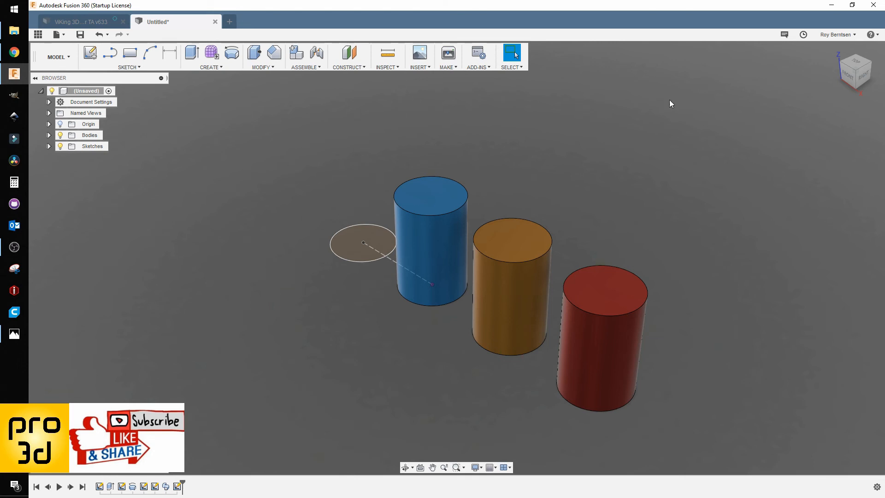
left_click(350, 70)
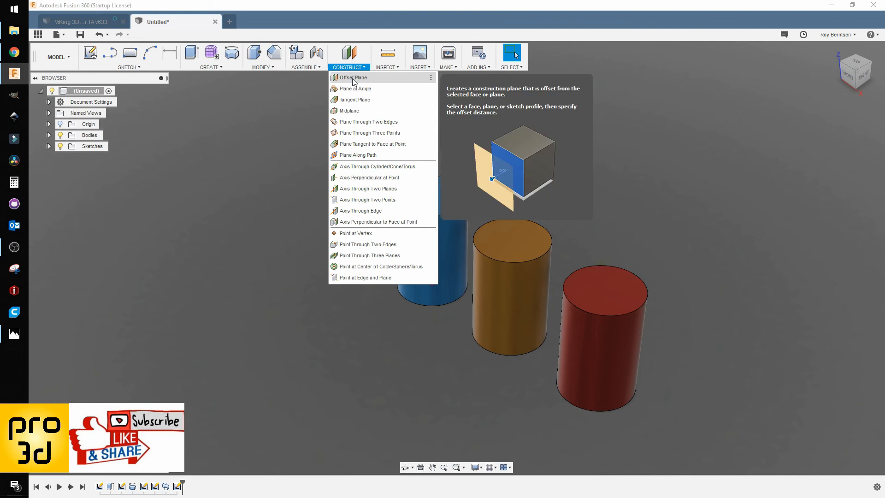
left_click(352, 78)
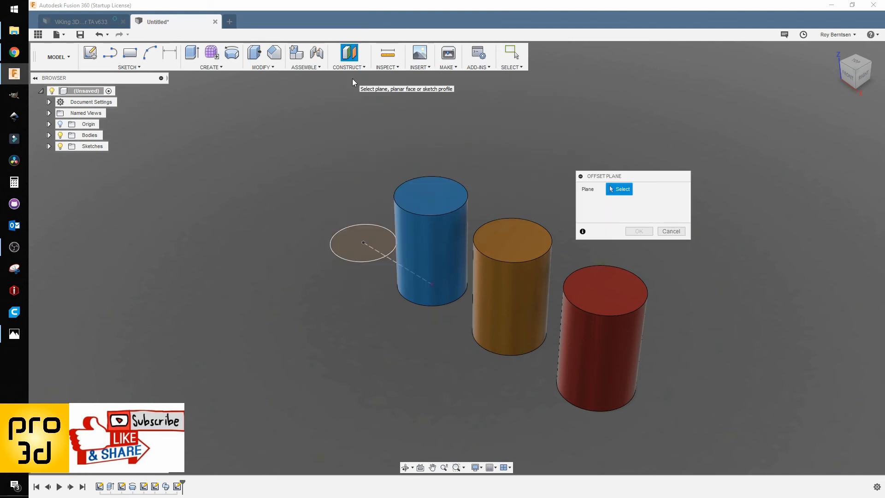
left_click(350, 258)
left_click_drag(365, 233, 362, 204)
type("150")
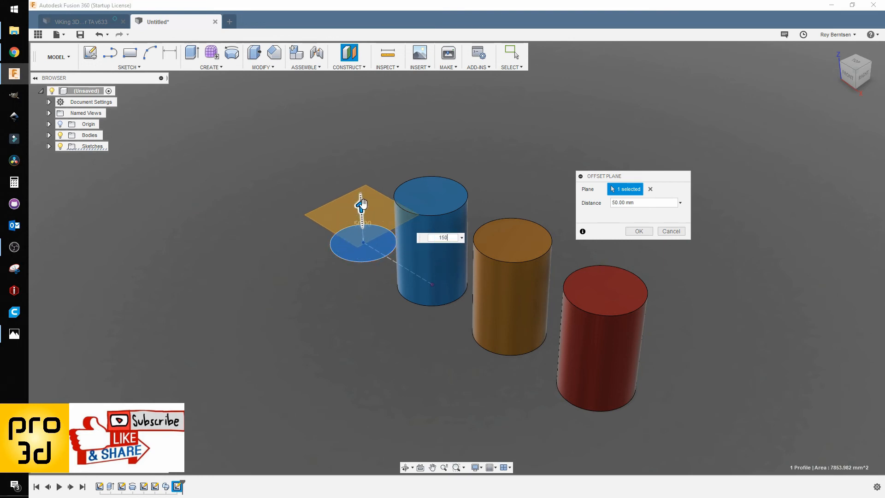
key("Return")
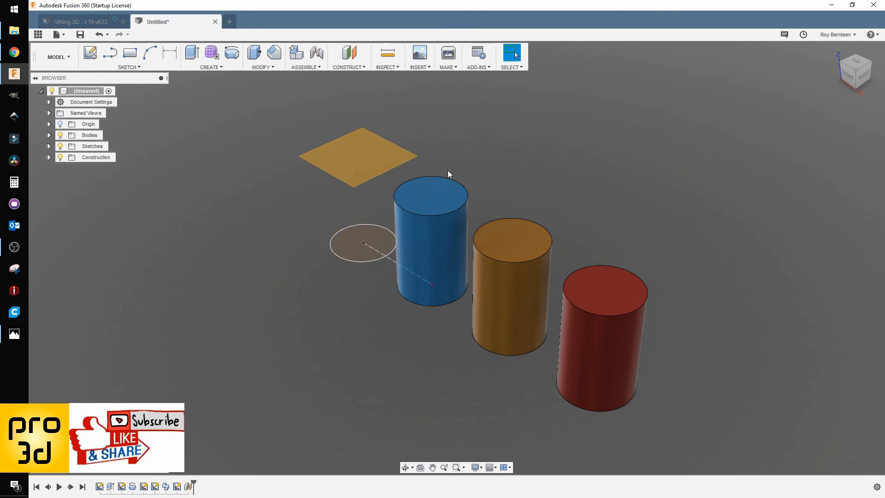
Check the offset plane's height against the cylinders from the side, and start a new sketch on that plane.
left_click(857, 78)
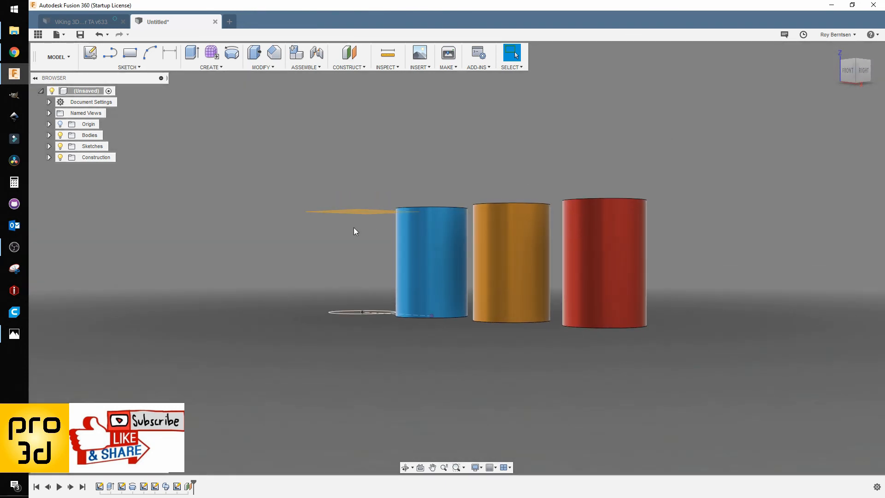
left_click(360, 209)
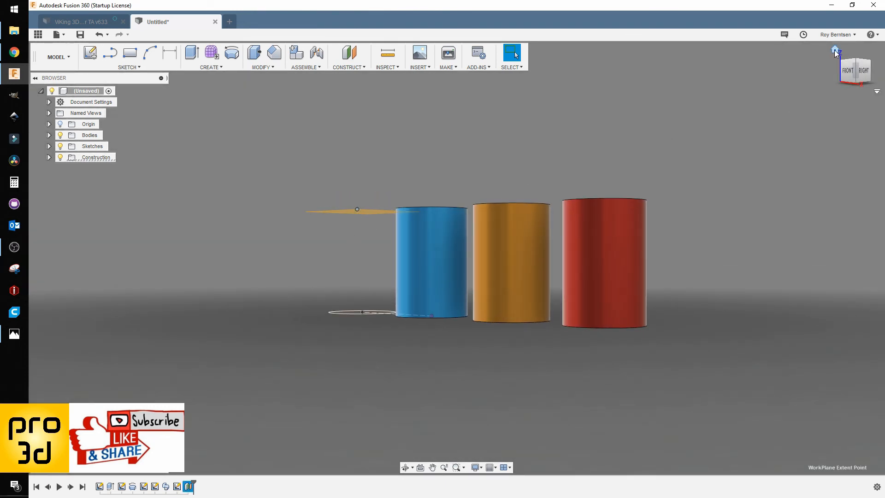
left_click(836, 49)
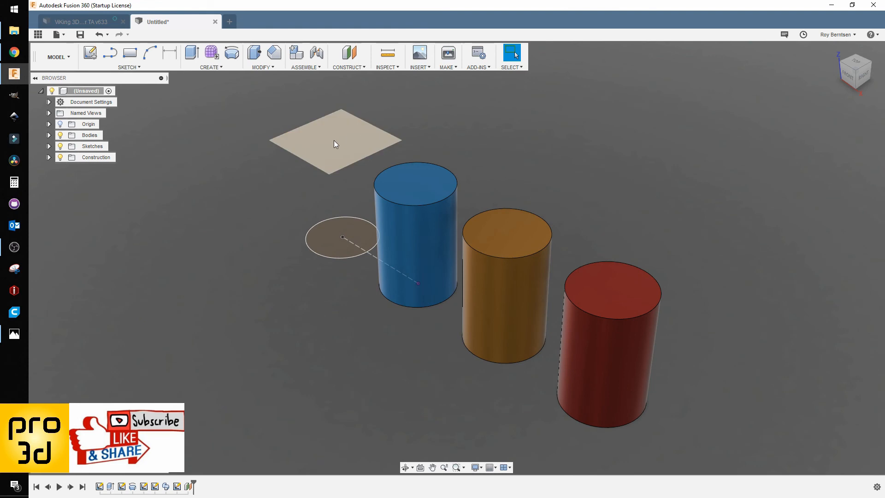
left_click(358, 140)
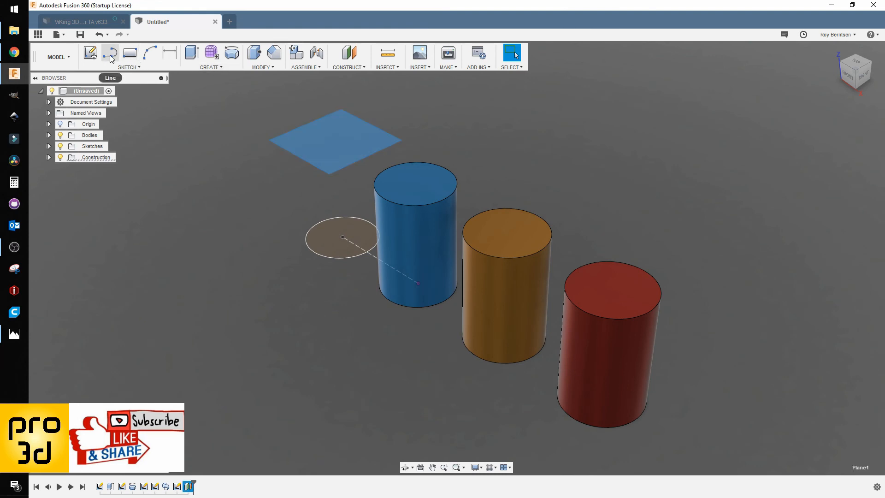
left_click(90, 53)
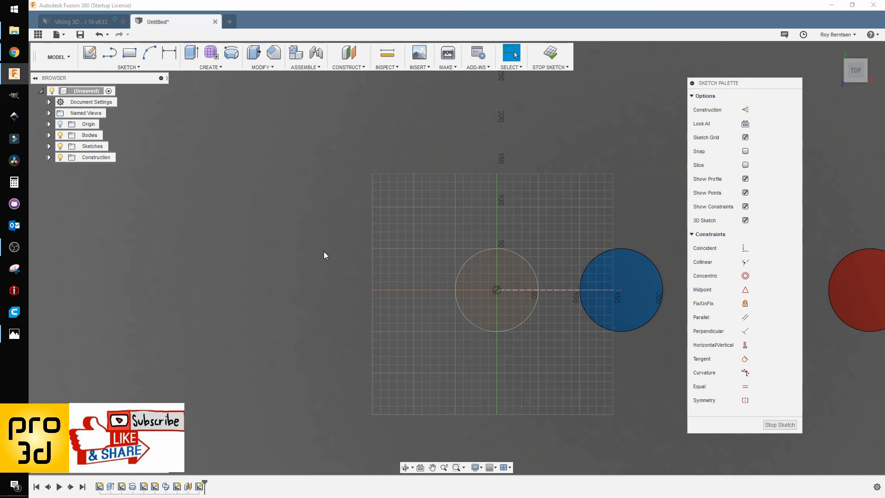
Project the circle from the lower sketch into the new sketch, keeping the projection link on.
key("p")
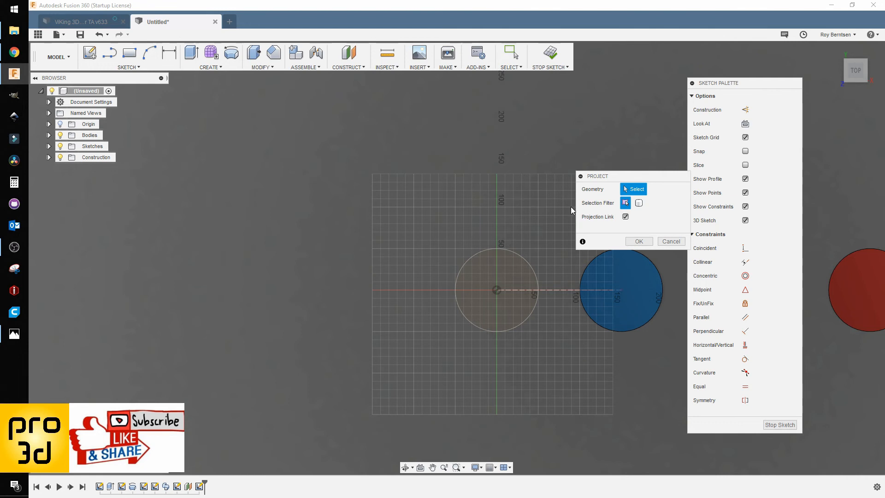
left_click(531, 260)
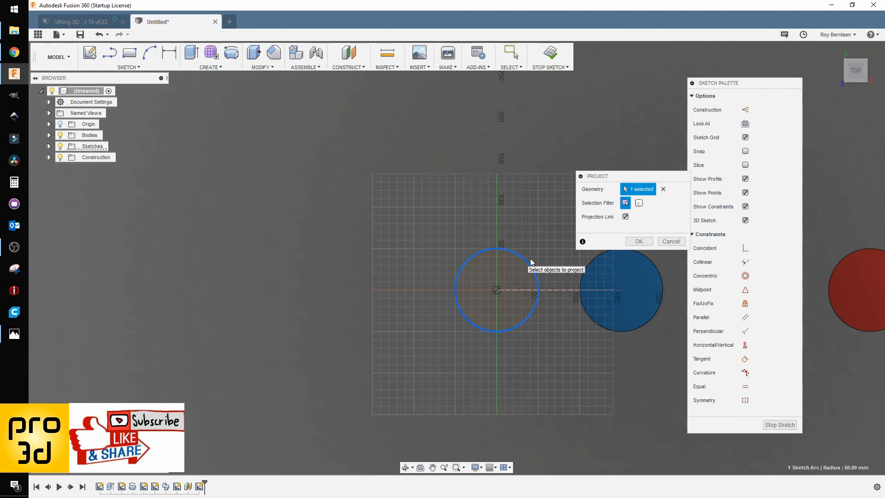
left_click(639, 241)
scroll(367, 234, "down", 3)
scroll(479, 229, "up", 1)
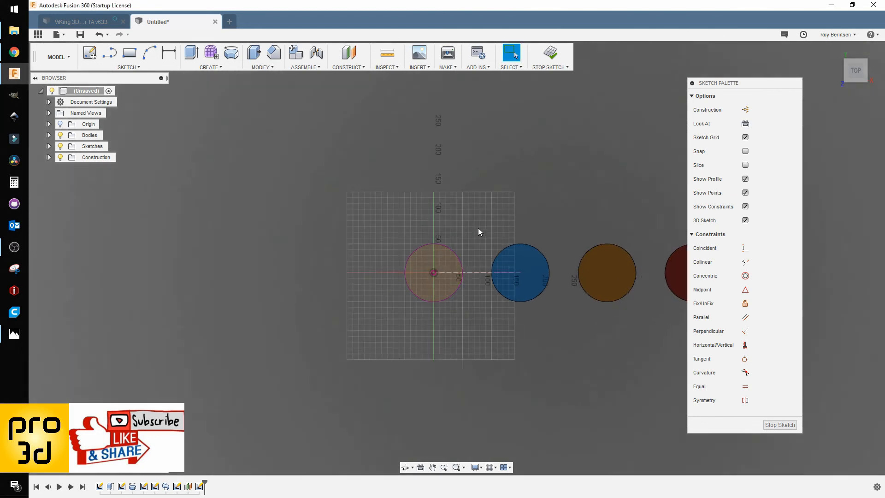
Remove the projected circle and sketch a free circle on the offset plane, beside the lower sketch's circle.
scroll(479, 228, "up", 1)
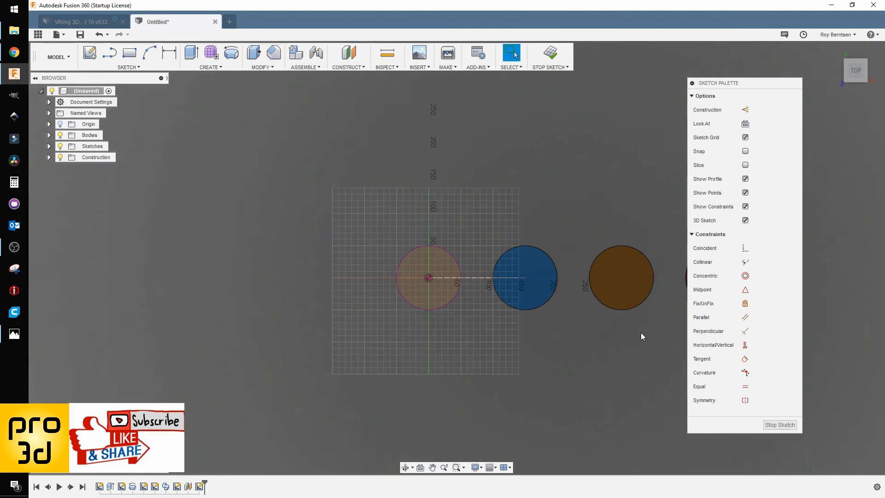
left_click(530, 365)
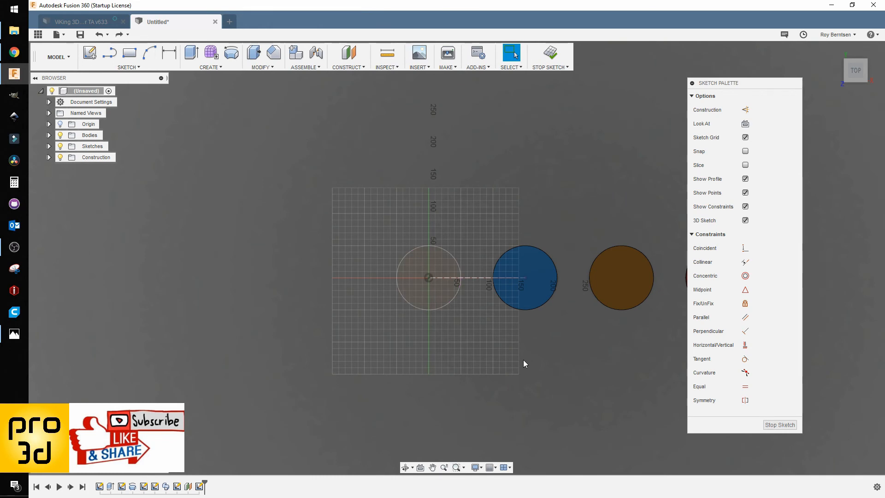
key("c")
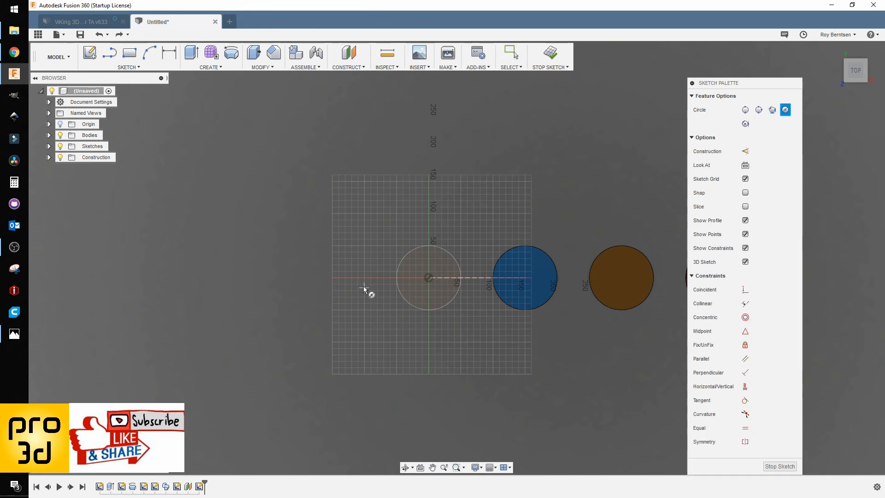
left_click(361, 276)
left_click(389, 296)
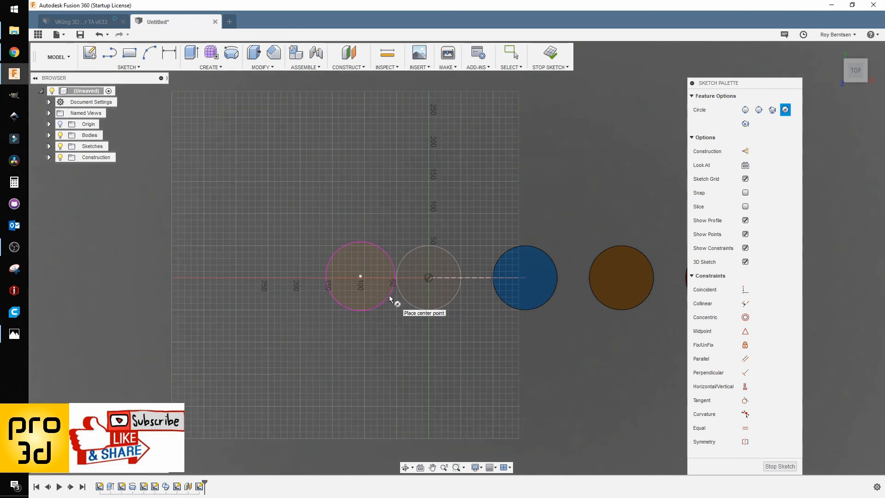
Dimension the new circle's diameter at 100 mm.
key("d")
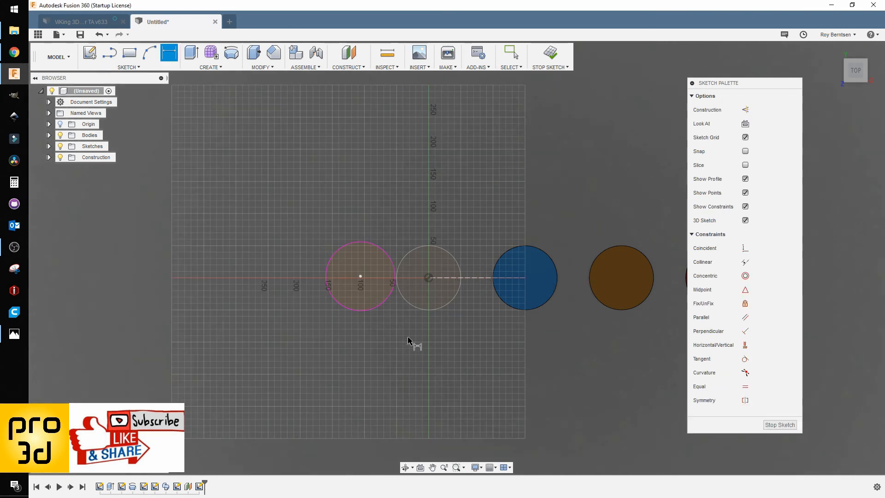
left_click(372, 309)
left_click(377, 330)
type("100")
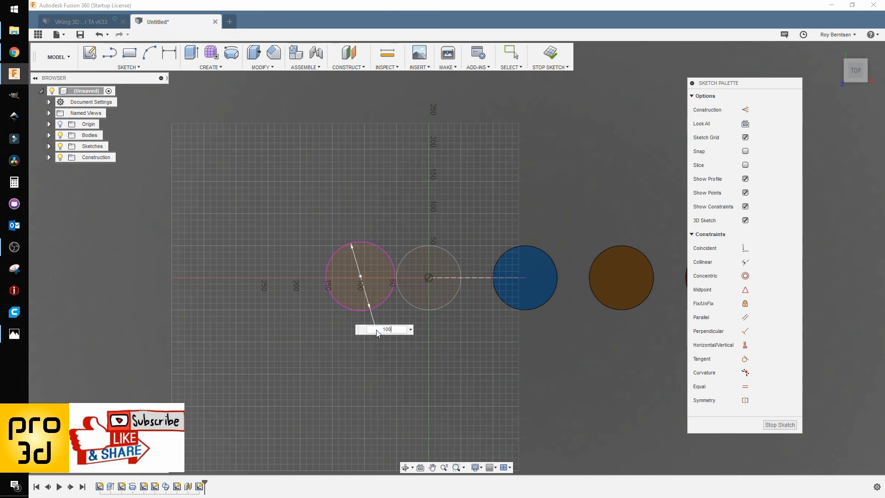
key("Return")
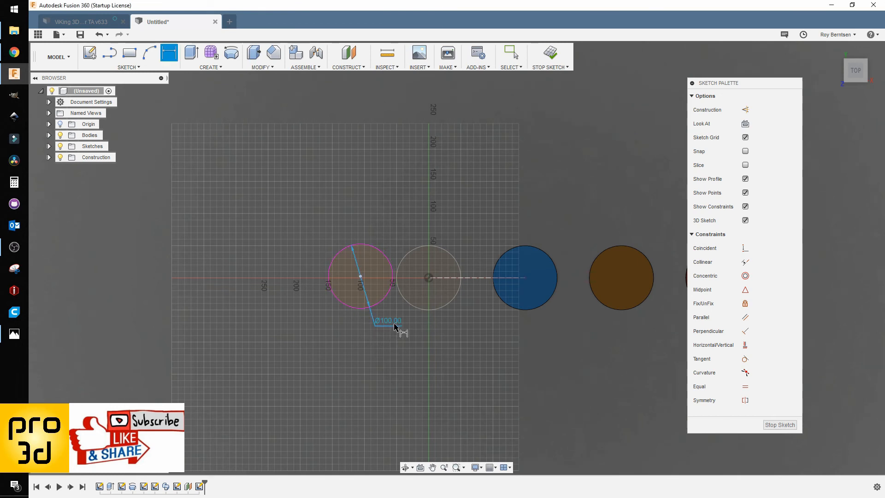
scroll(404, 266, "up", 3)
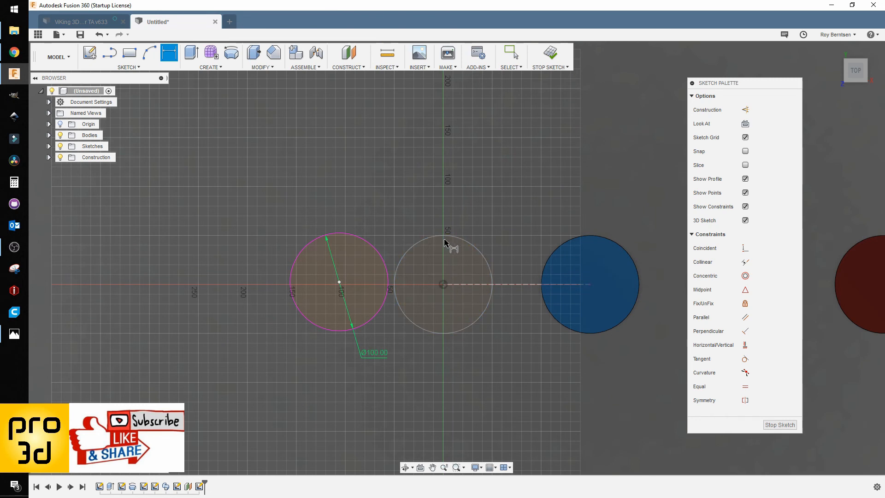
key("Escape")
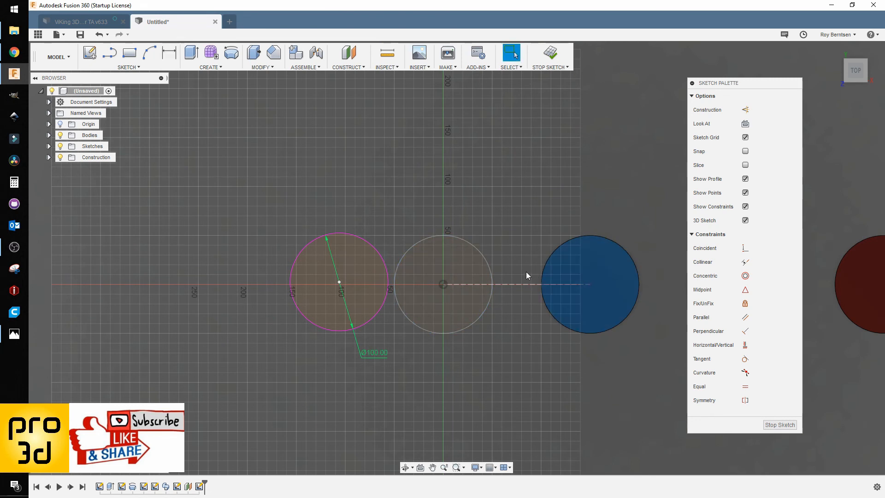
Apply a concentric constraint between the lower sketch's circle and the new 100 mm circle, and finish the sketch.
mouse_move(526, 272)
middle_mouse_down("shift")
mouse_move(499, 200)
mouse_move(510, 200)
mouse_move(529, 235)
middle_mouse_up("shift")
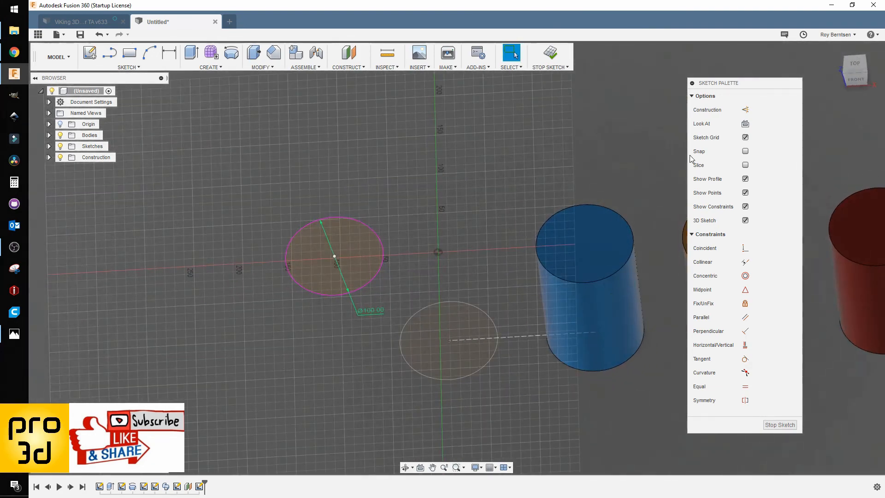
left_click(751, 123)
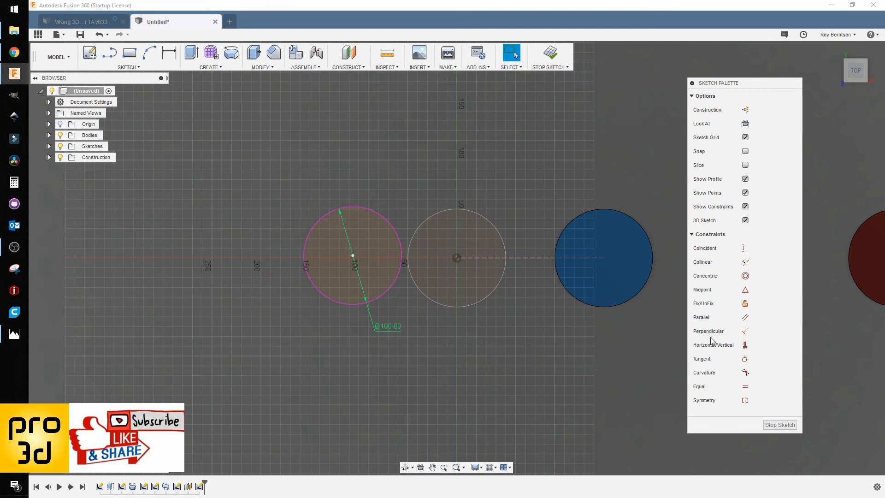
left_click(745, 276)
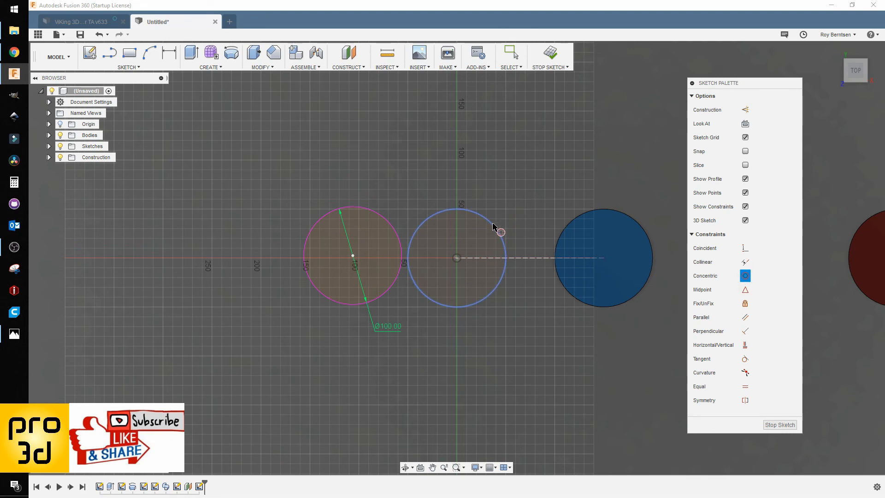
middle_click_drag(553, 381, 527, 330, "shift")
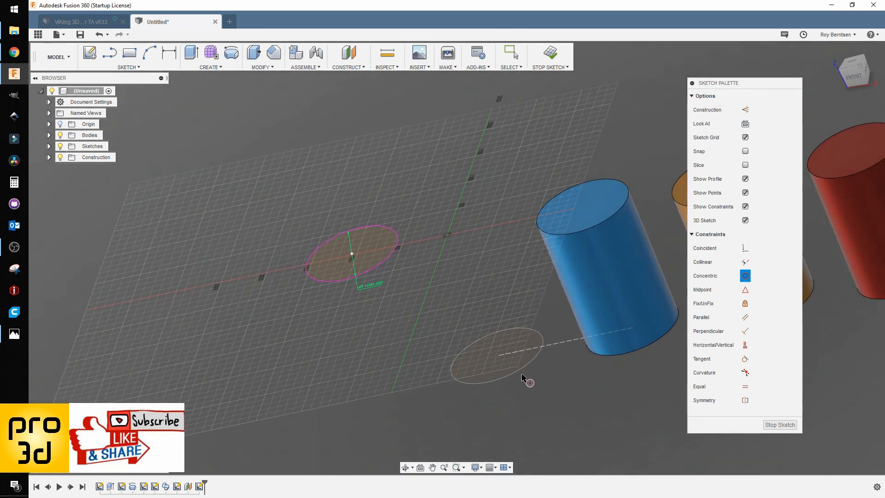
middle_click_drag(528, 380, 573, 361, "shift")
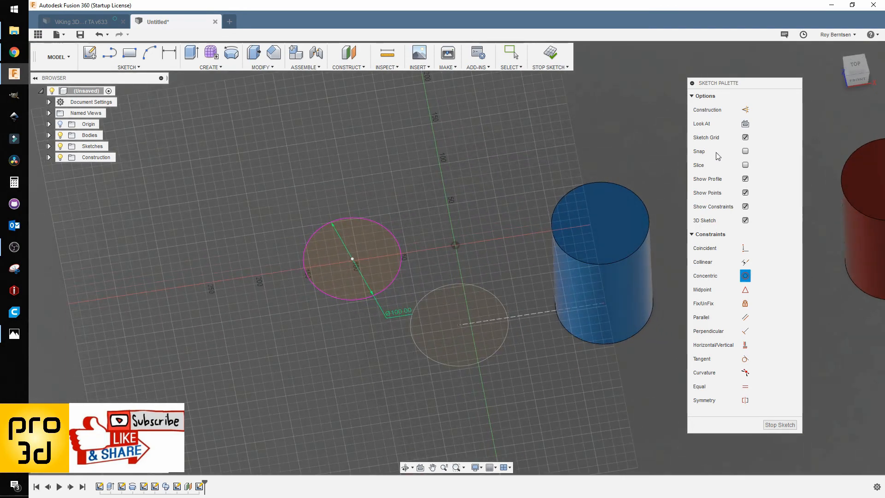
left_click(746, 124)
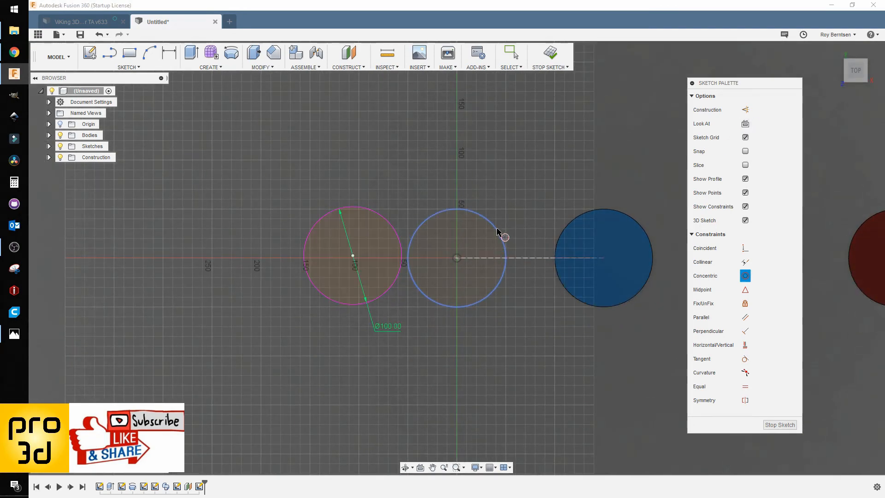
left_click(505, 243)
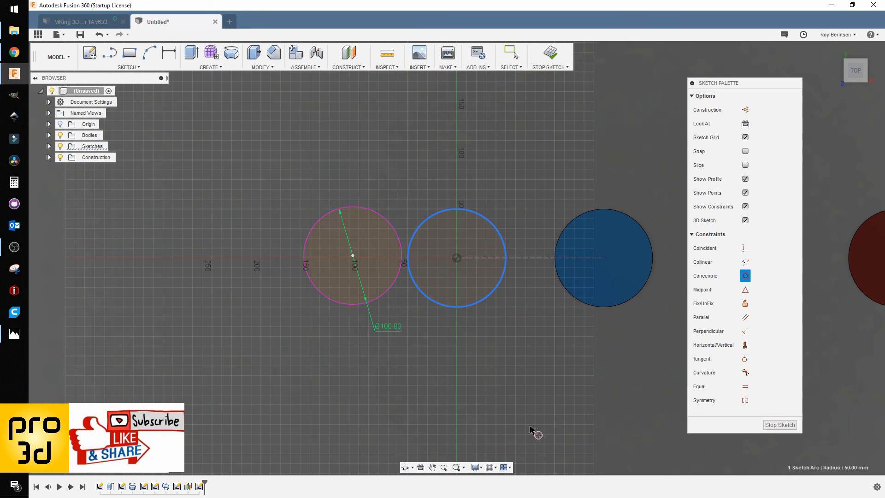
left_click(397, 293)
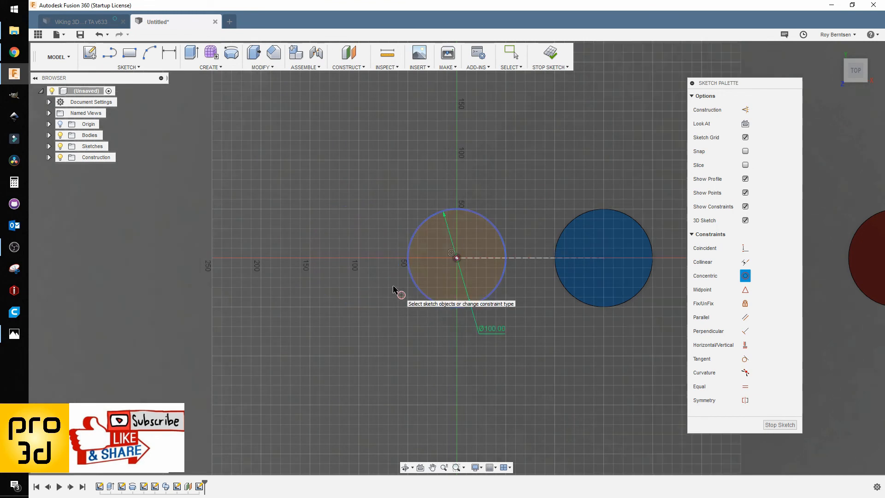
left_click(780, 425)
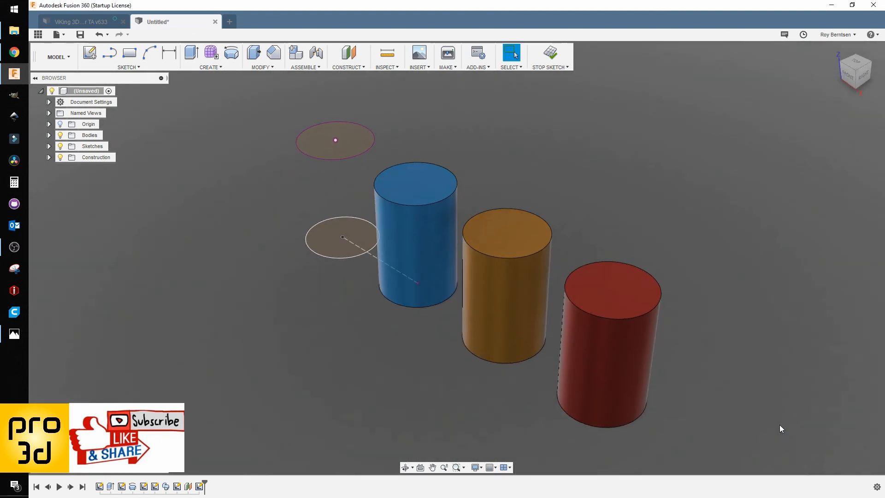
Loft from the lower circle profile to the upper circle profile as a new body.
left_click(217, 68)
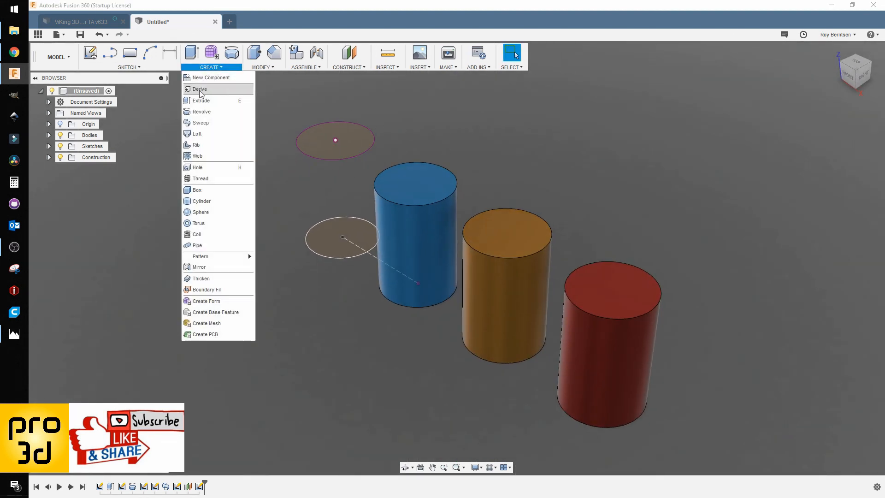
left_click(200, 135)
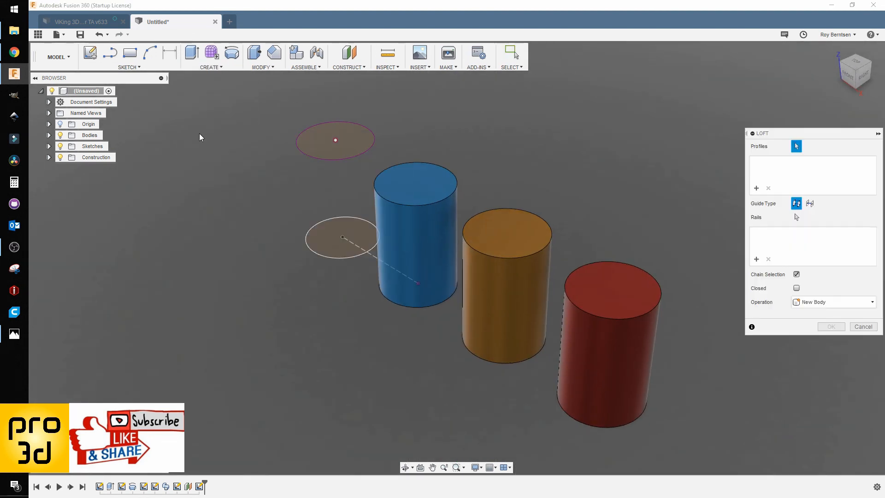
left_click(322, 249)
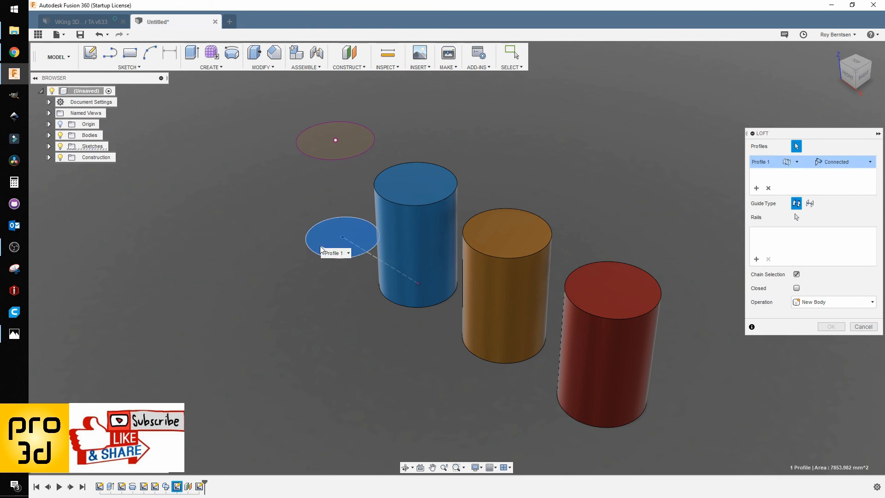
left_click(361, 149)
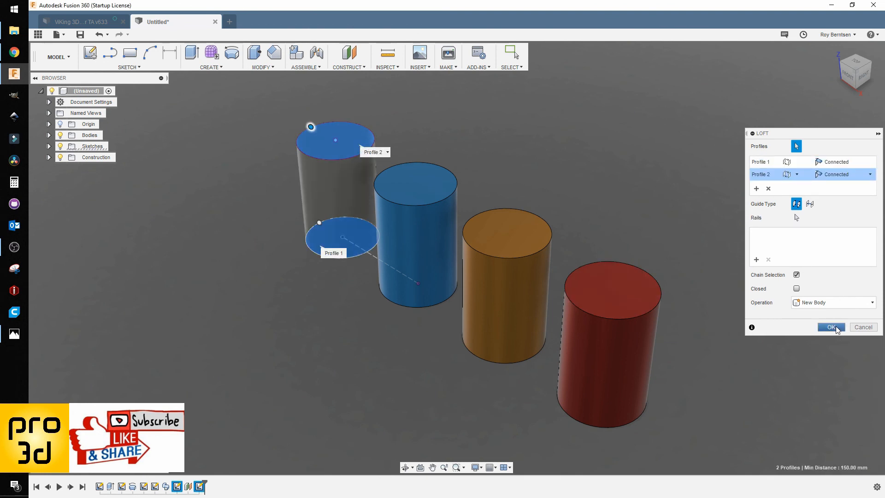
left_click(832, 327)
scroll(784, 327, "down", 3)
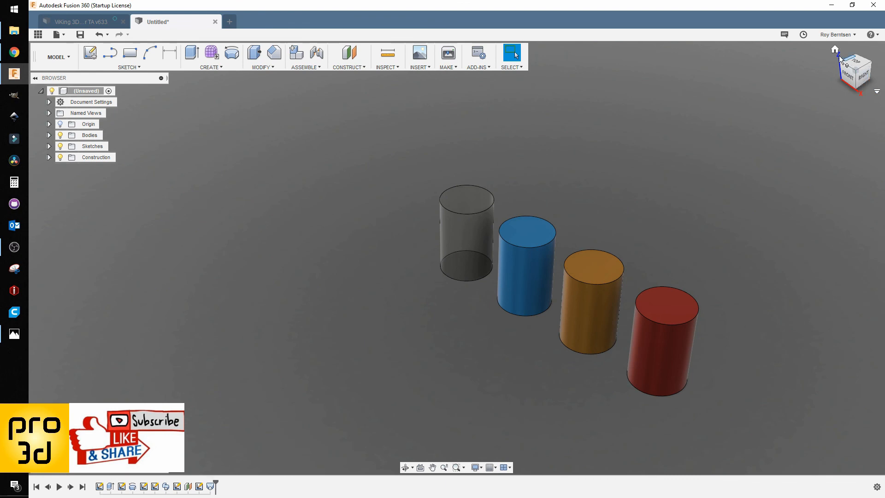
left_click(835, 51)
middle_click_drag(690, 242, 699, 258, "shift")
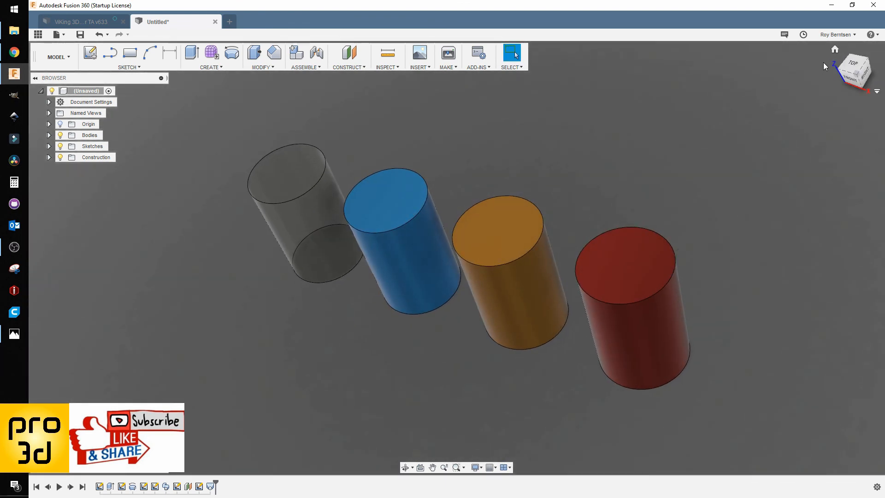
left_click(837, 50)
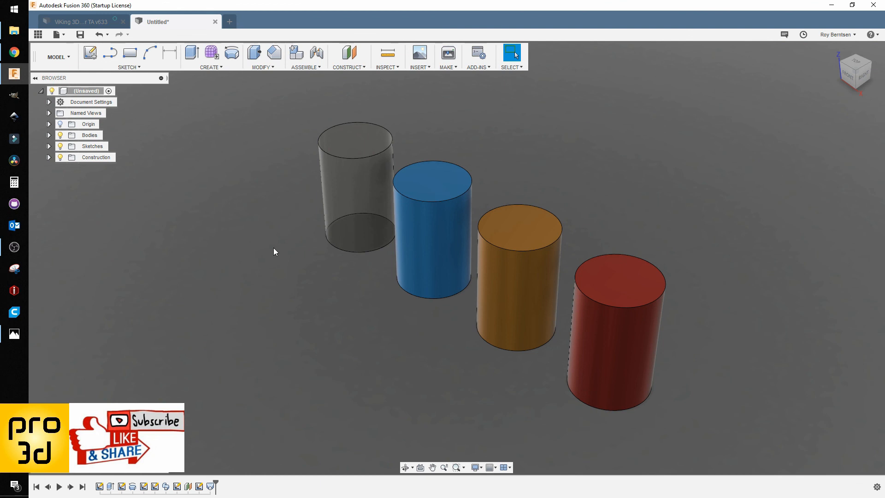
left_click(218, 68)
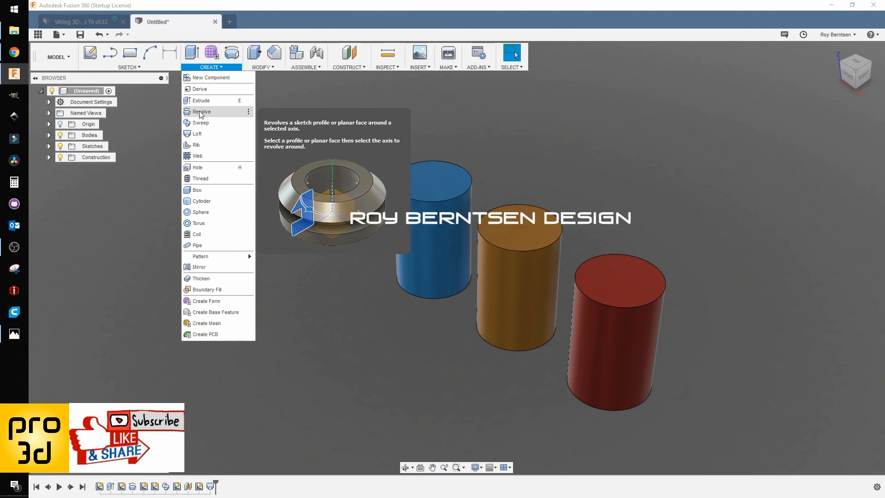
left_click(595, 111)
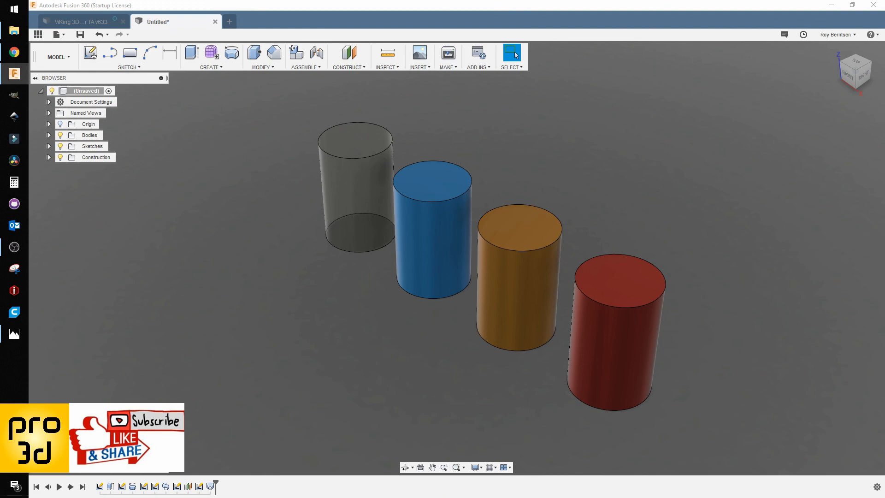